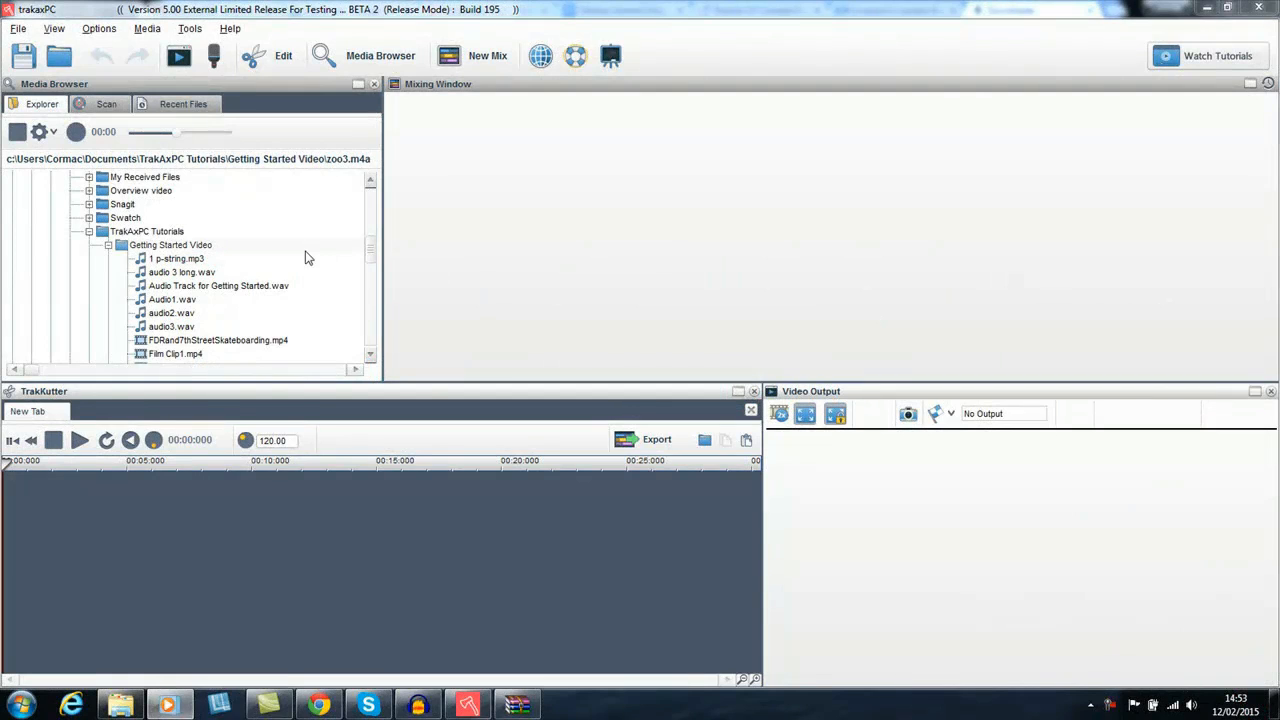
left_click_drag(373, 248, 370, 258)
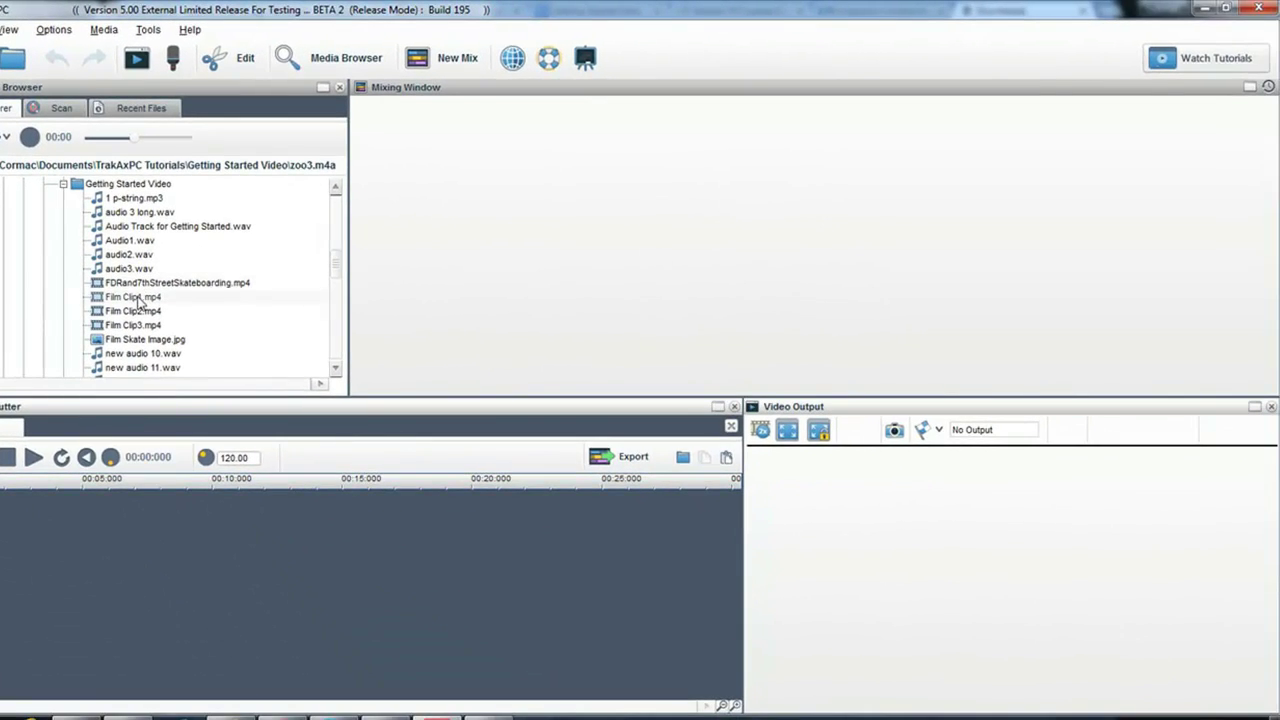
Step: Preview Film Clip1.mp4 and then Film Clip2.mp4 from the Getting Started Video folder
left_click(138, 298)
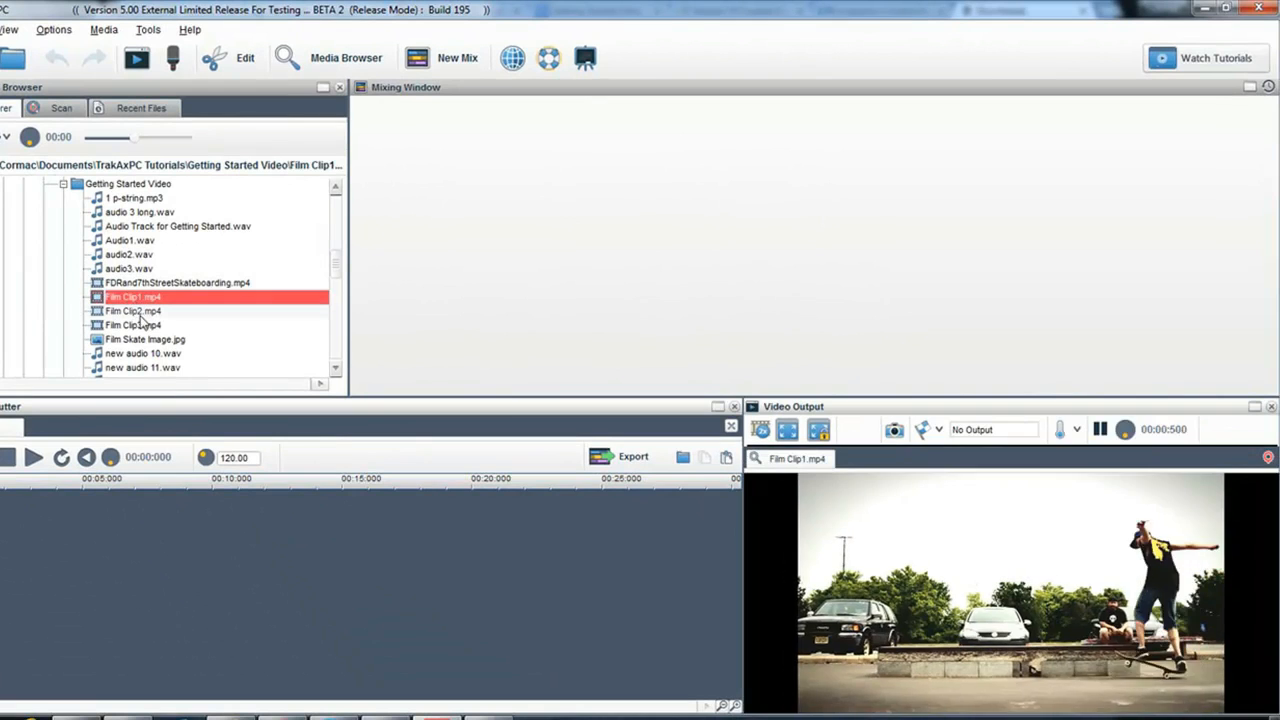
left_click(133, 311)
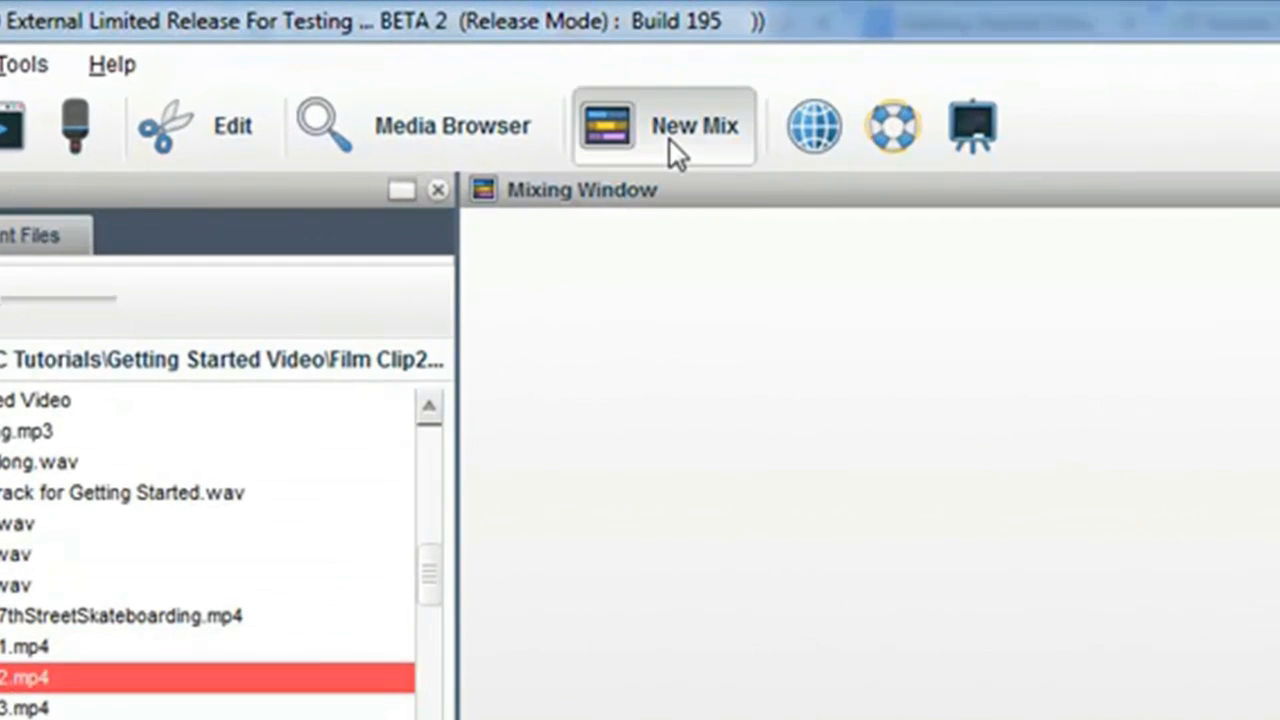
Step: Start a new mix and add 1 p-string.mp3, Film Clip2 then Clip1 on one track, Film Clip3 on another
left_click(670, 127)
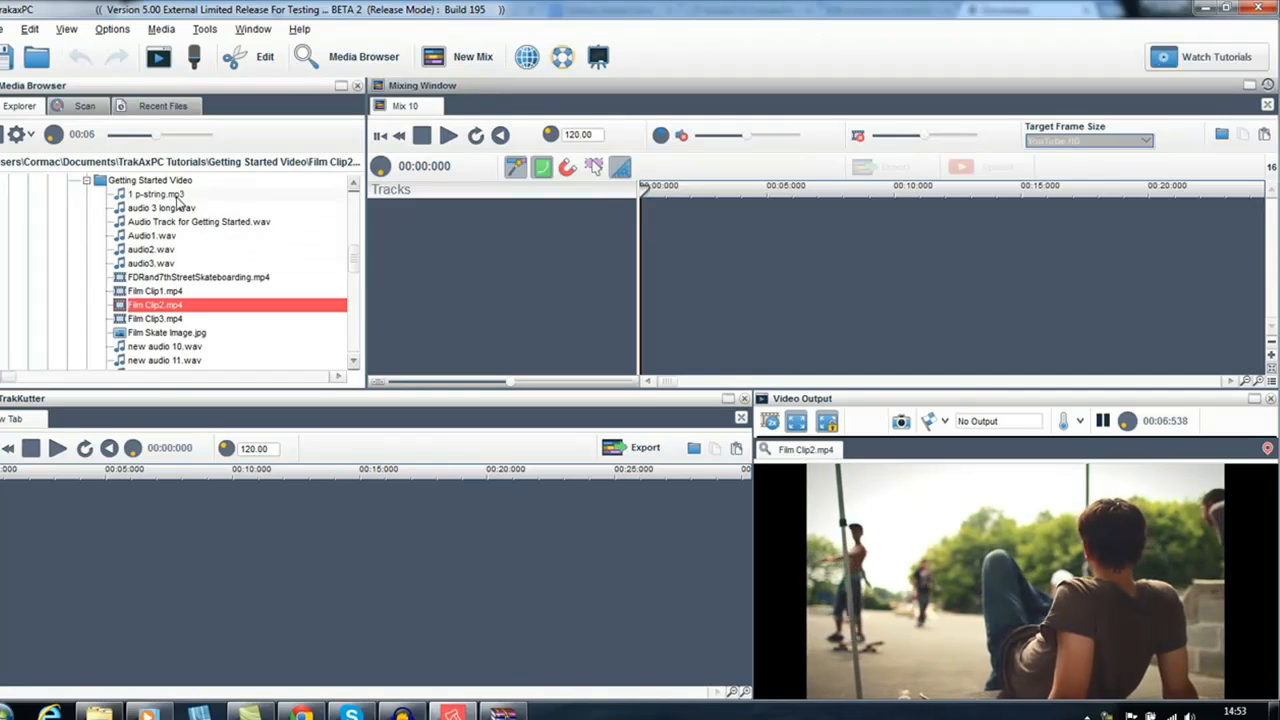
left_click_drag(155, 193, 645, 228)
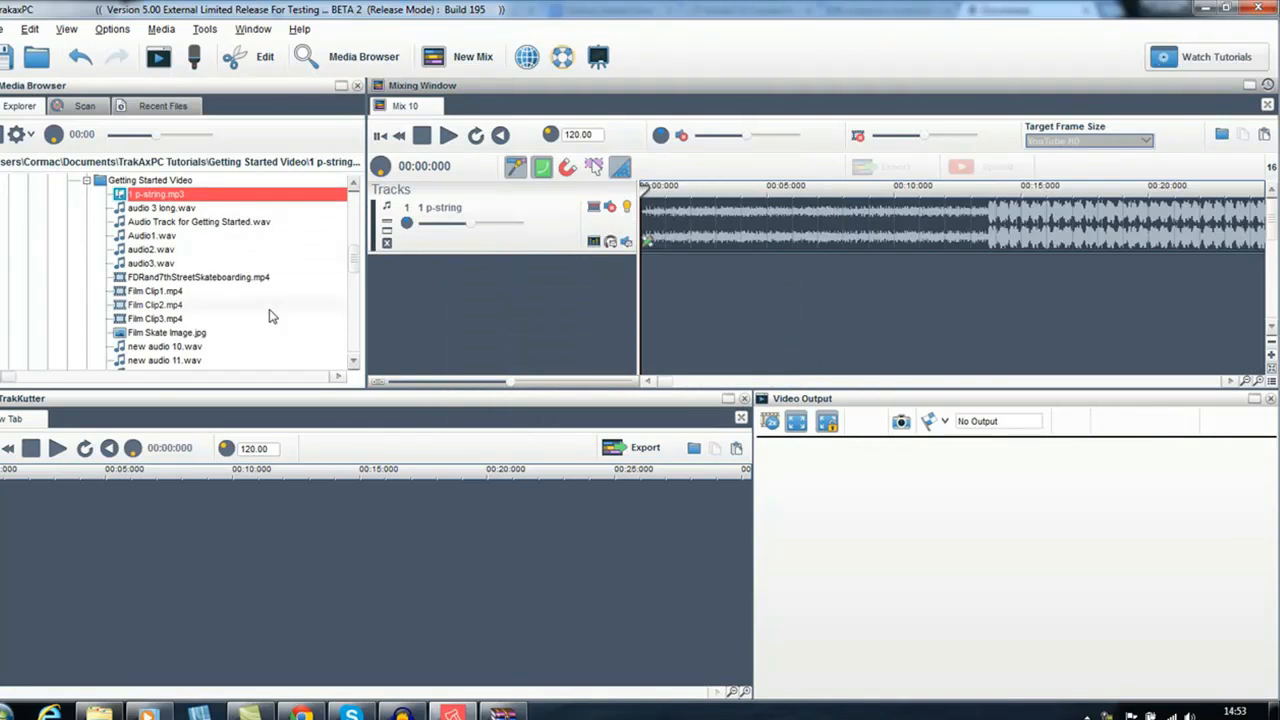
mouse_move(153, 304)
left_mouse_down()
mouse_move(656, 305)
mouse_move(645, 295)
left_mouse_up()
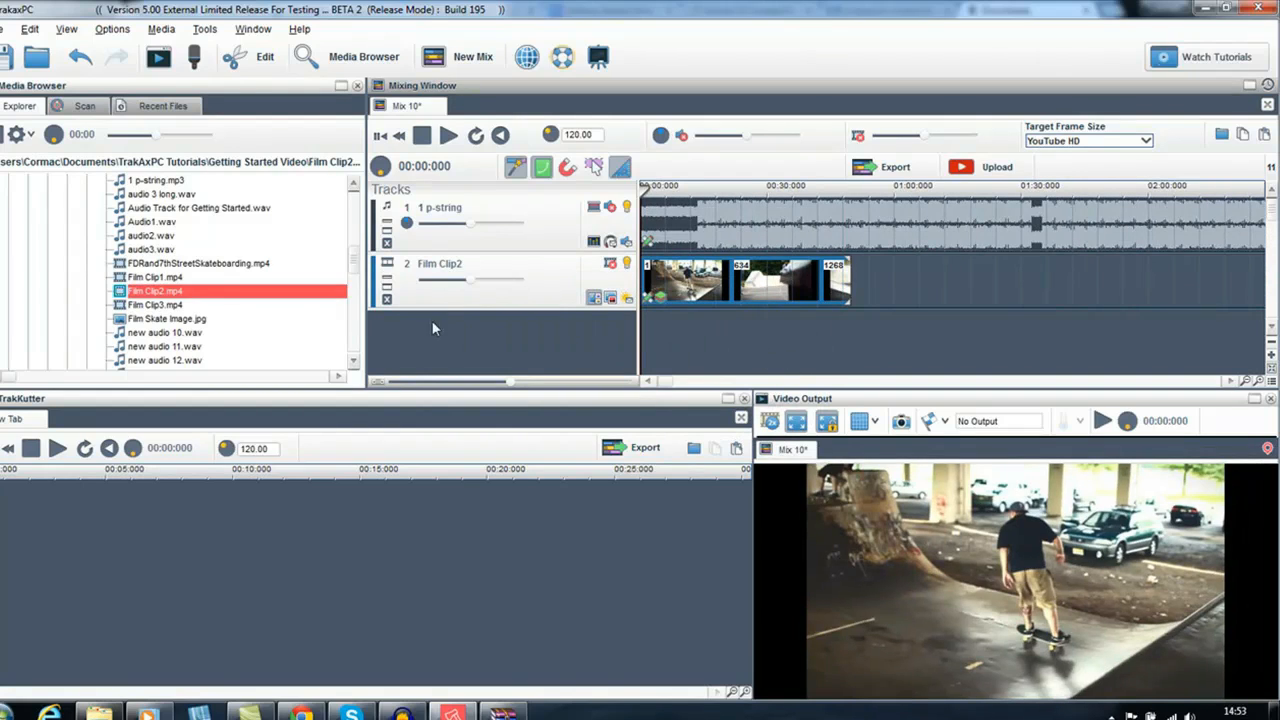
mouse_move(155, 277)
left_mouse_down()
mouse_move(910, 320)
mouse_move(941, 302)
left_mouse_up()
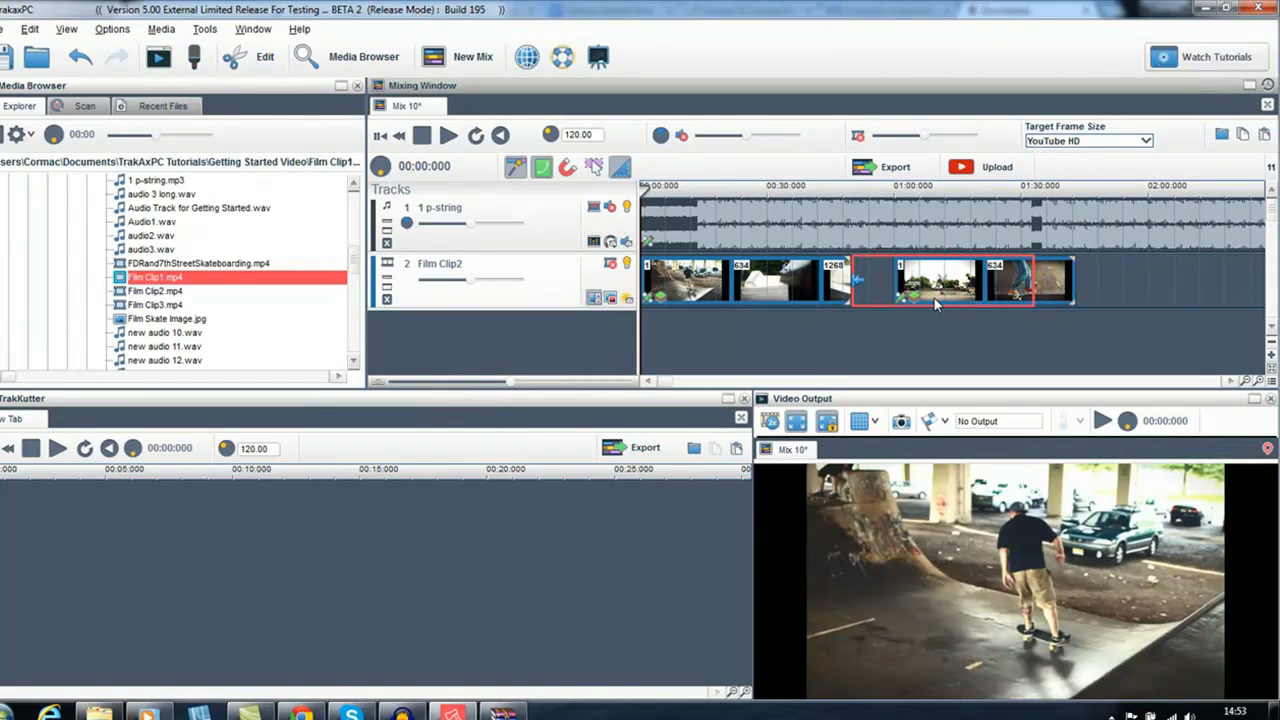
left_click_drag(155, 304, 1035, 325)
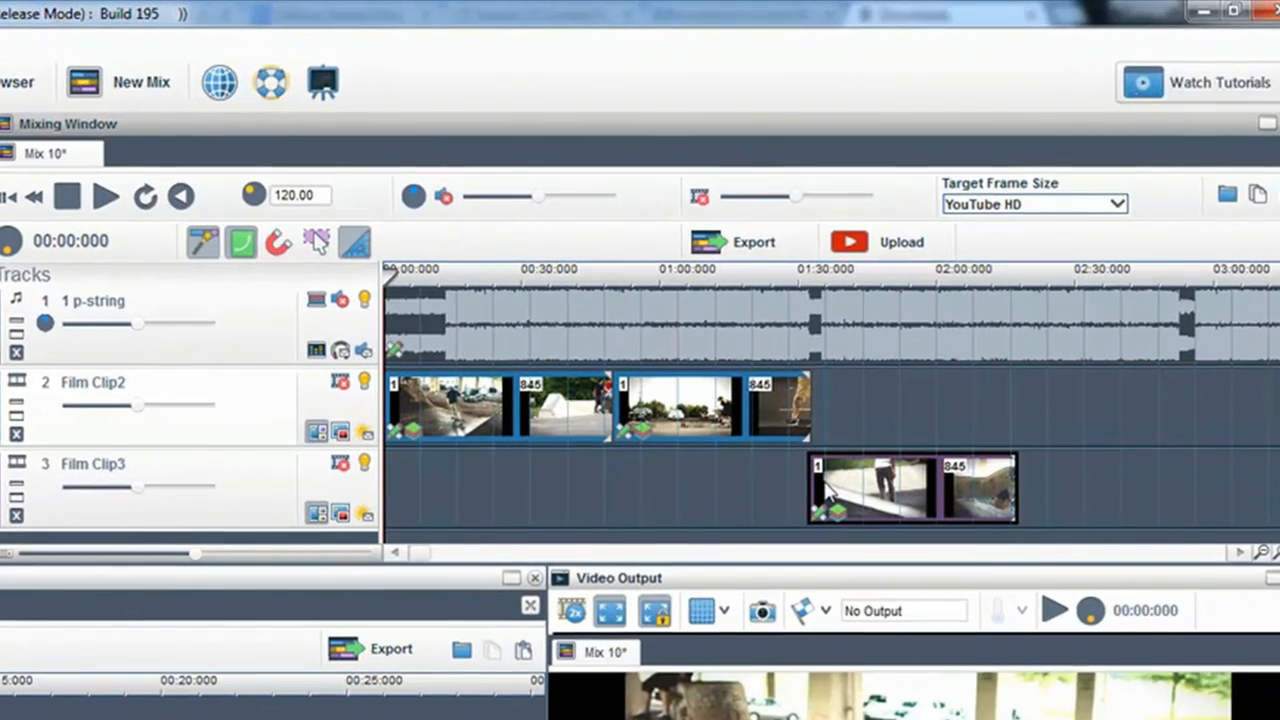
Step: Trim the start of the Film Clip3 segment and reposition it slightly later on track 3
mouse_move(815, 488)
left_mouse_down()
mouse_move(858, 495)
mouse_move(812, 490)
left_mouse_up()
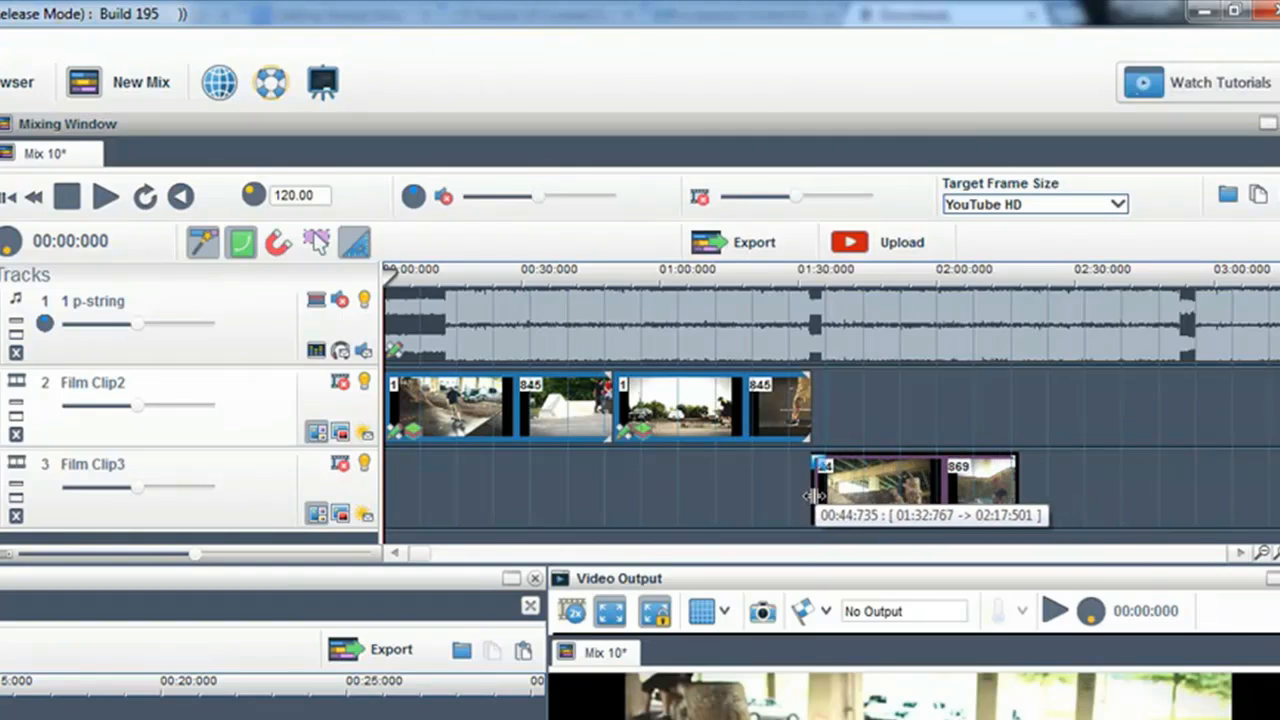
left_click_drag(805, 415, 818, 420)
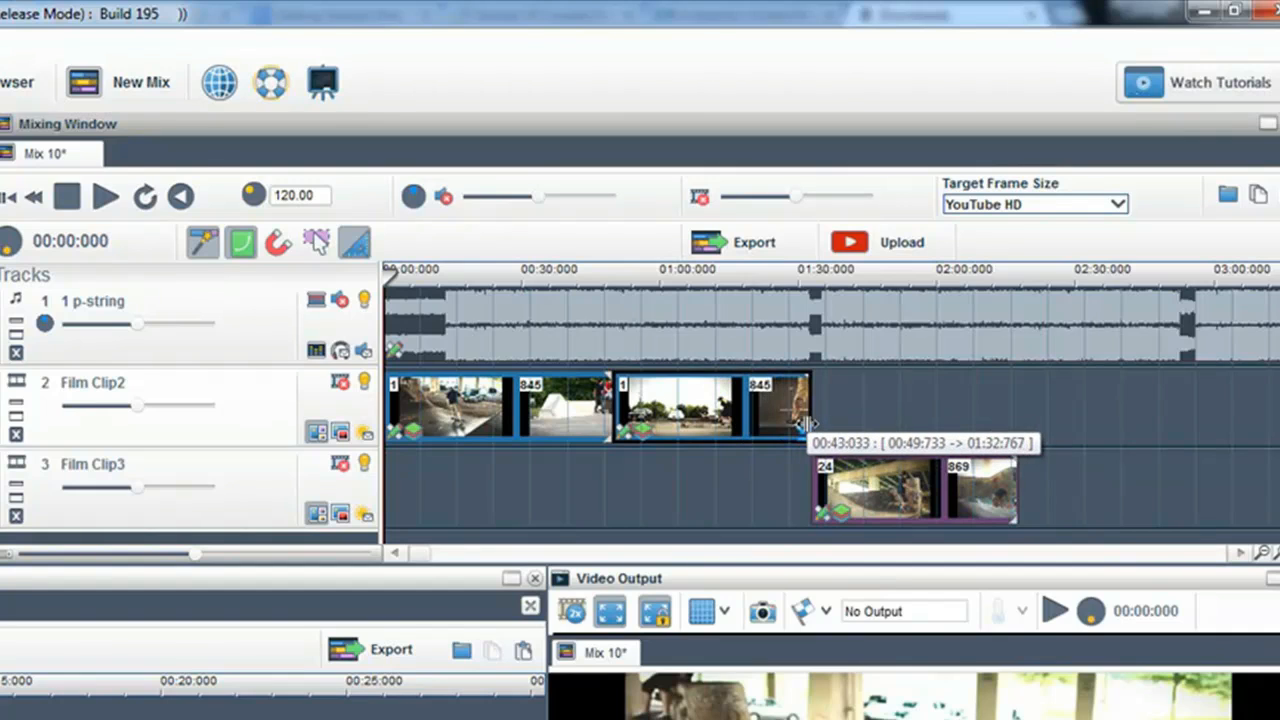
left_click(850, 485)
left_click_drag(872, 492, 790, 492)
mouse_move(898, 496)
left_mouse_down()
mouse_move(934, 496)
mouse_move(920, 426)
mouse_move(899, 483)
left_mouse_up()
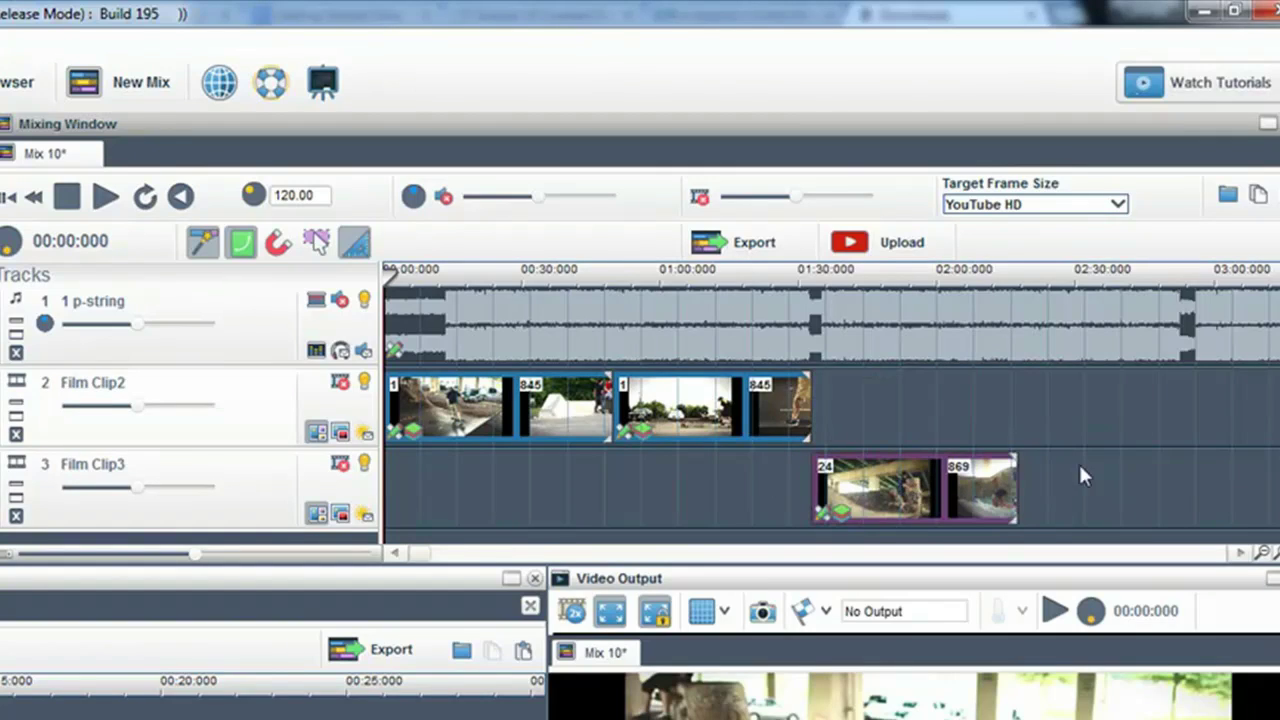
Step: Paste clip copies onto track 2 around 02:15 and track 3 near 02:40
key("ctrl+v")
left_click(1012, 412)
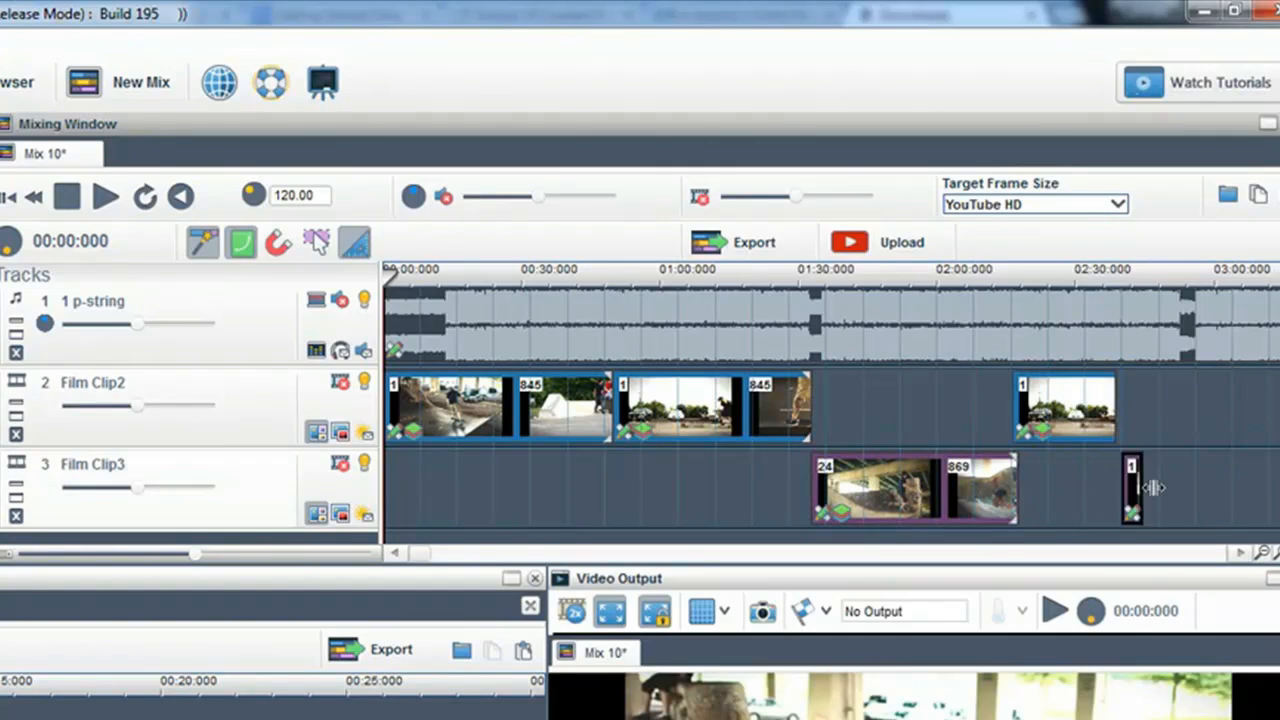
key("ctrl+v")
left_click(1115, 505)
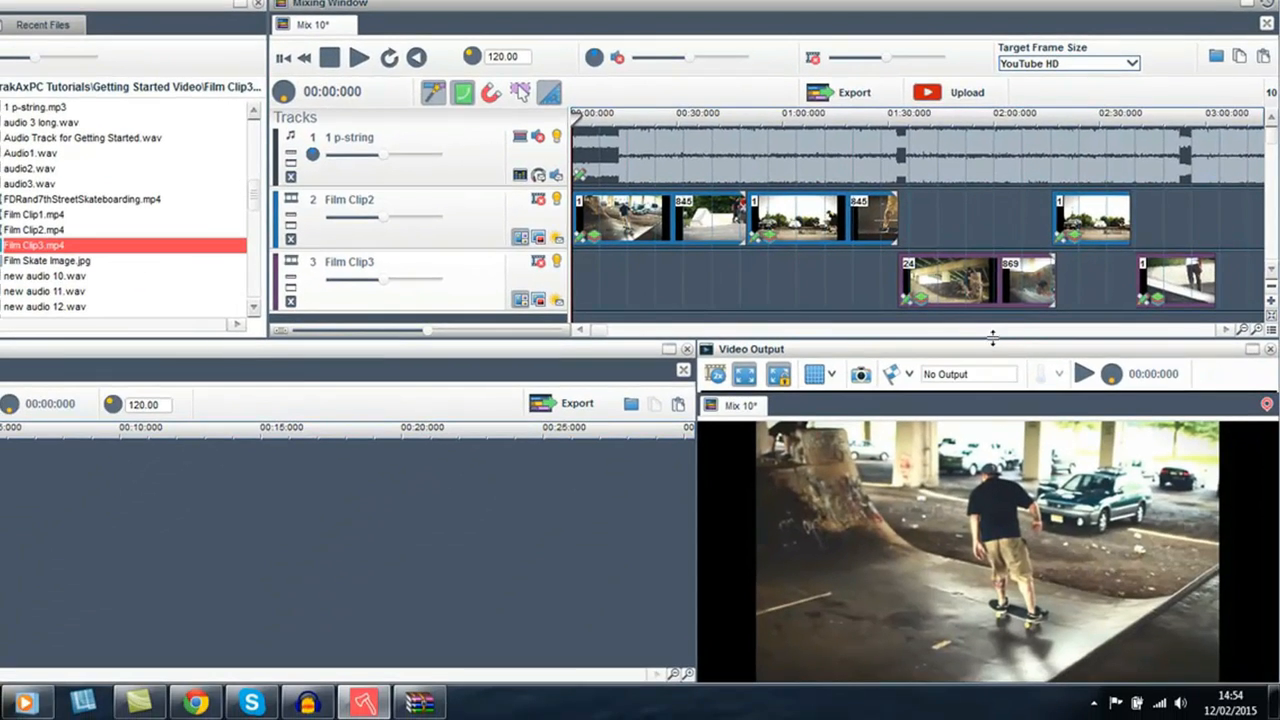
left_click(945, 290)
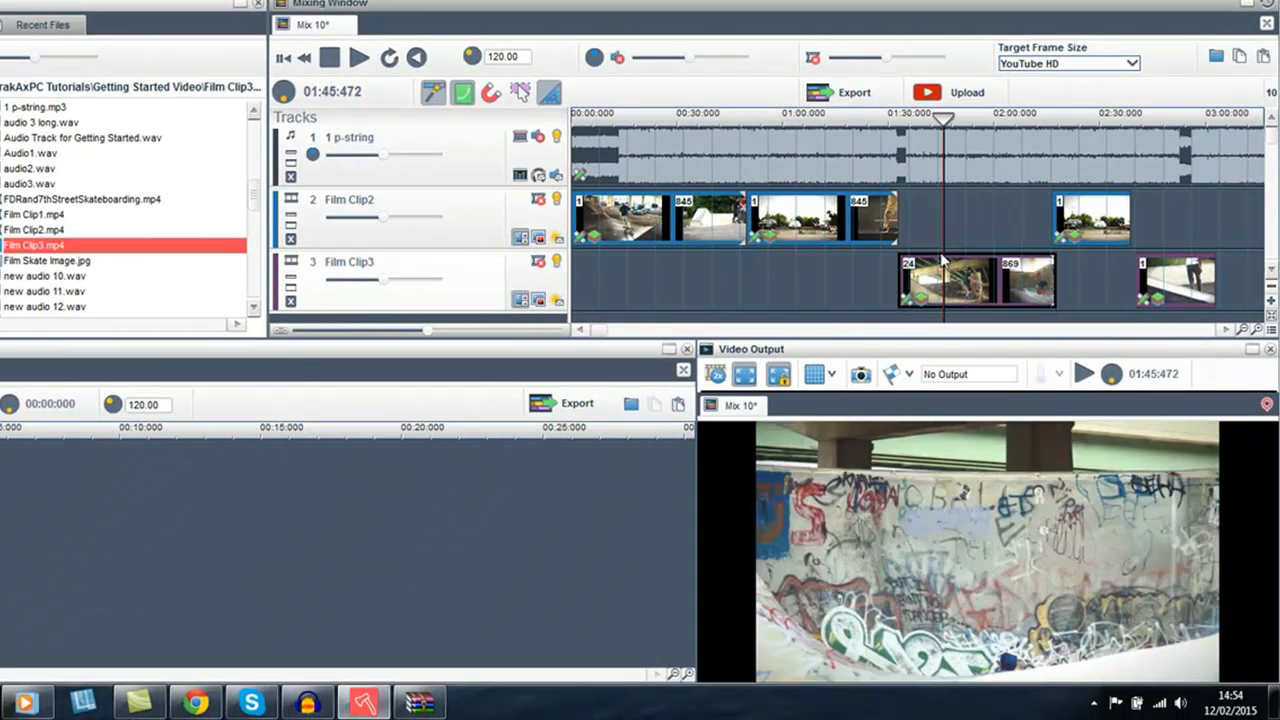
mouse_move(943, 240)
left_mouse_down()
mouse_move(958, 265)
mouse_move(940, 263)
left_mouse_up()
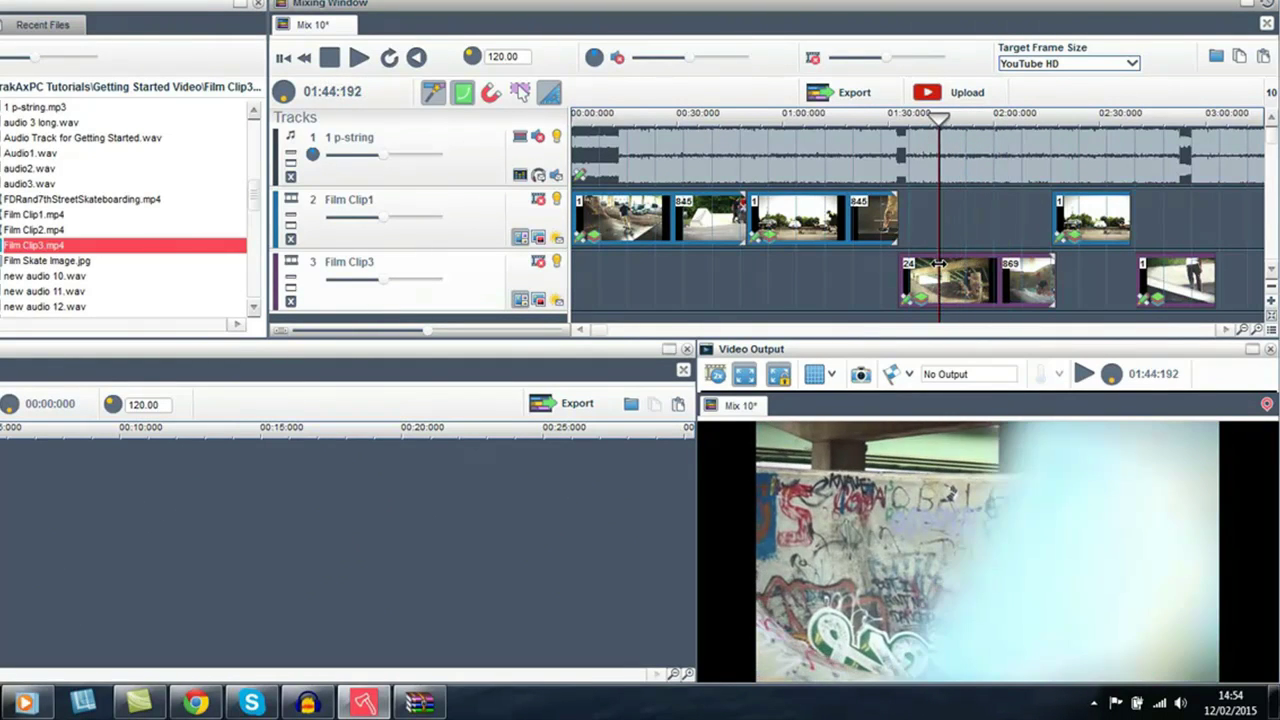
left_click(610, 267)
left_click(711, 268)
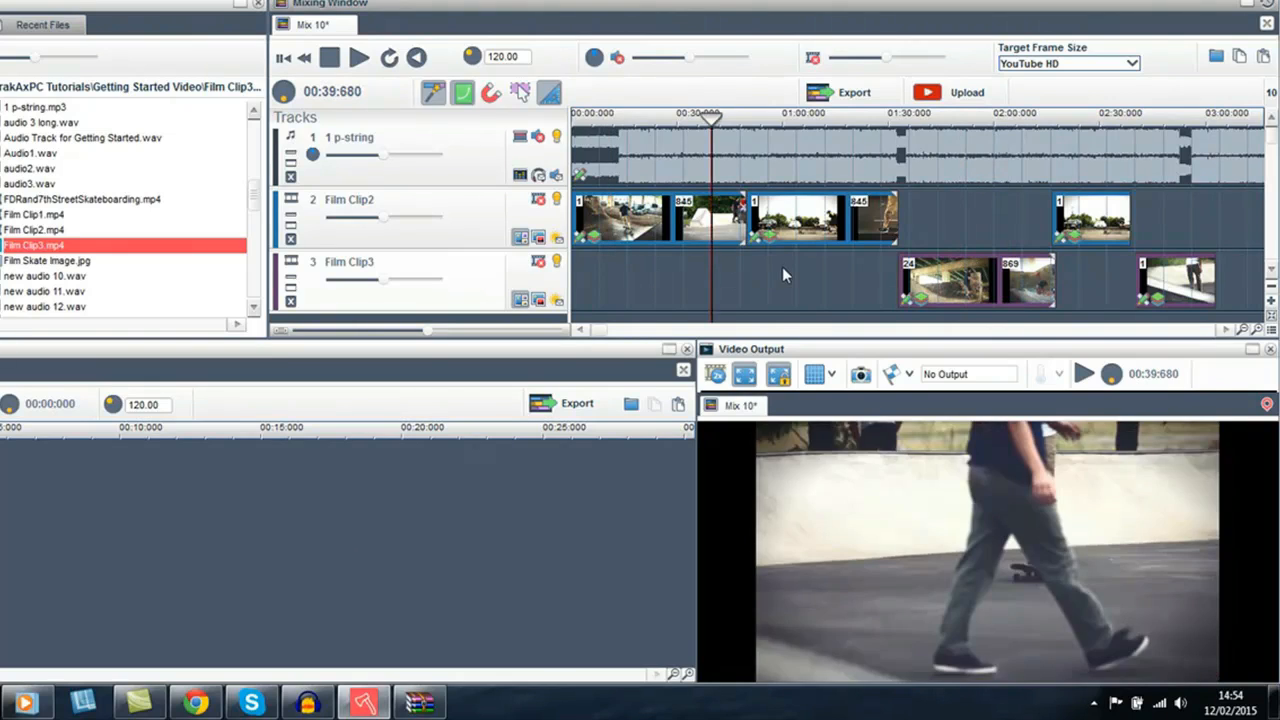
left_click(782, 266)
scroll(791, 262, "down", 3)
scroll(793, 266, "up", 1)
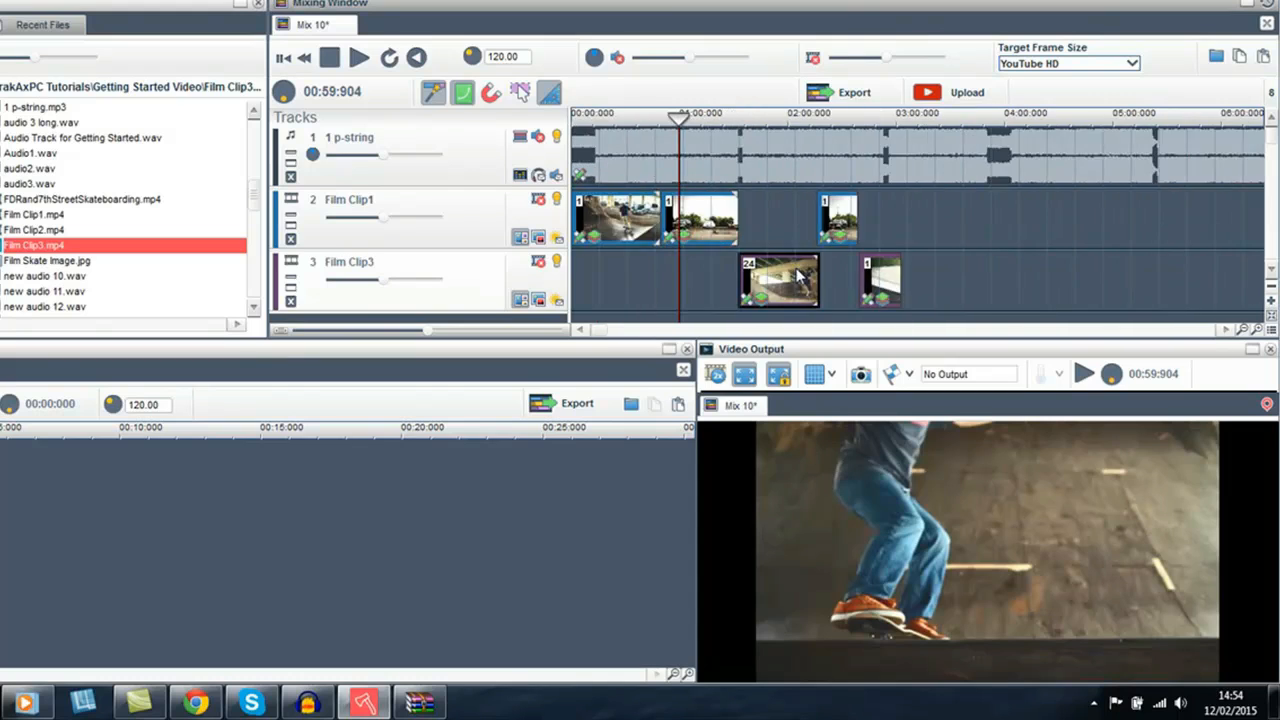
scroll(799, 268, "up", 4)
scroll(801, 265, "up", 3)
scroll(803, 258, "up", 2)
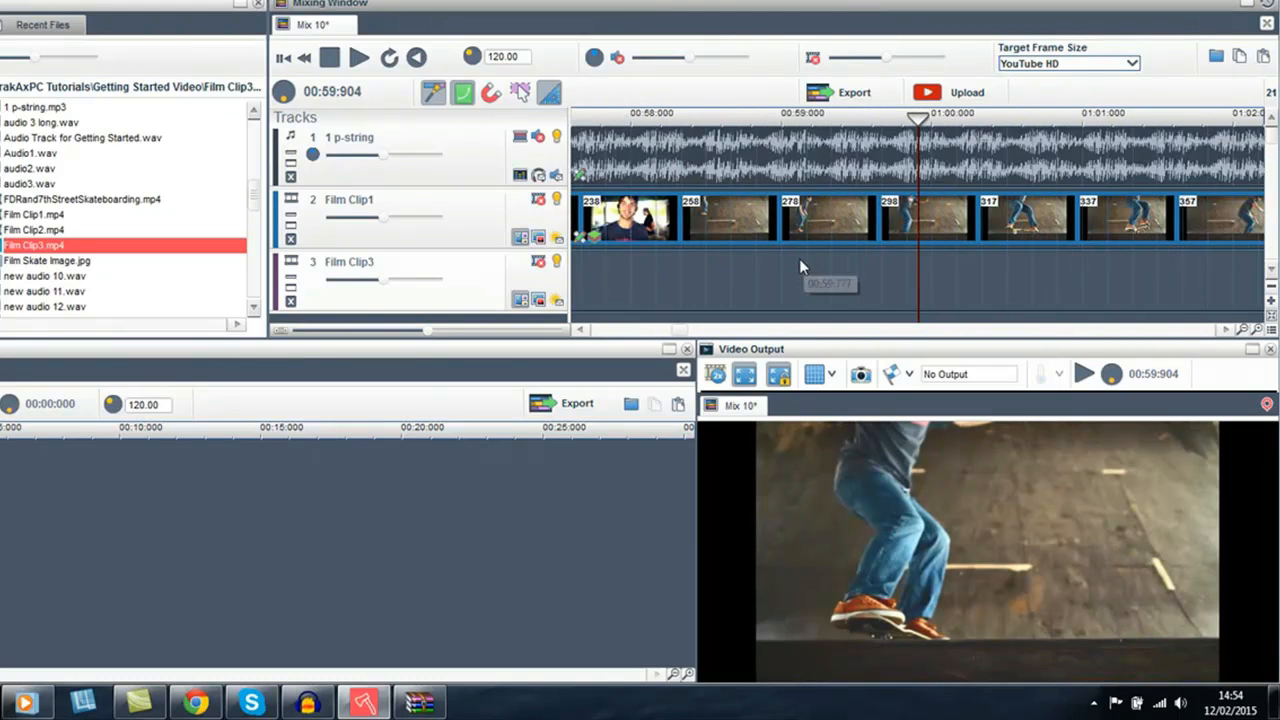
scroll(801, 266, "down", 3)
scroll(801, 266, "down", 3)
scroll(801, 266, "down", 2)
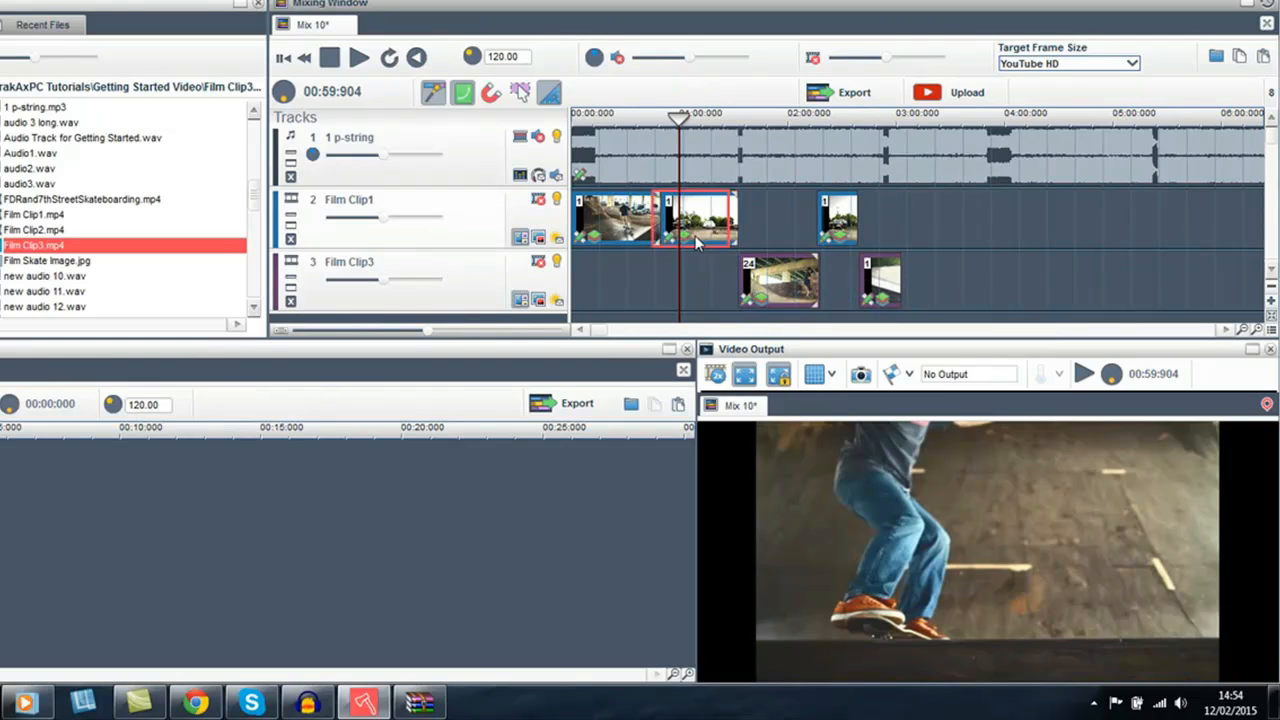
Step: Overlap the second clip onto the first, insert an Iris transition and scrub to preview it
left_click_drag(711, 236, 648, 260)
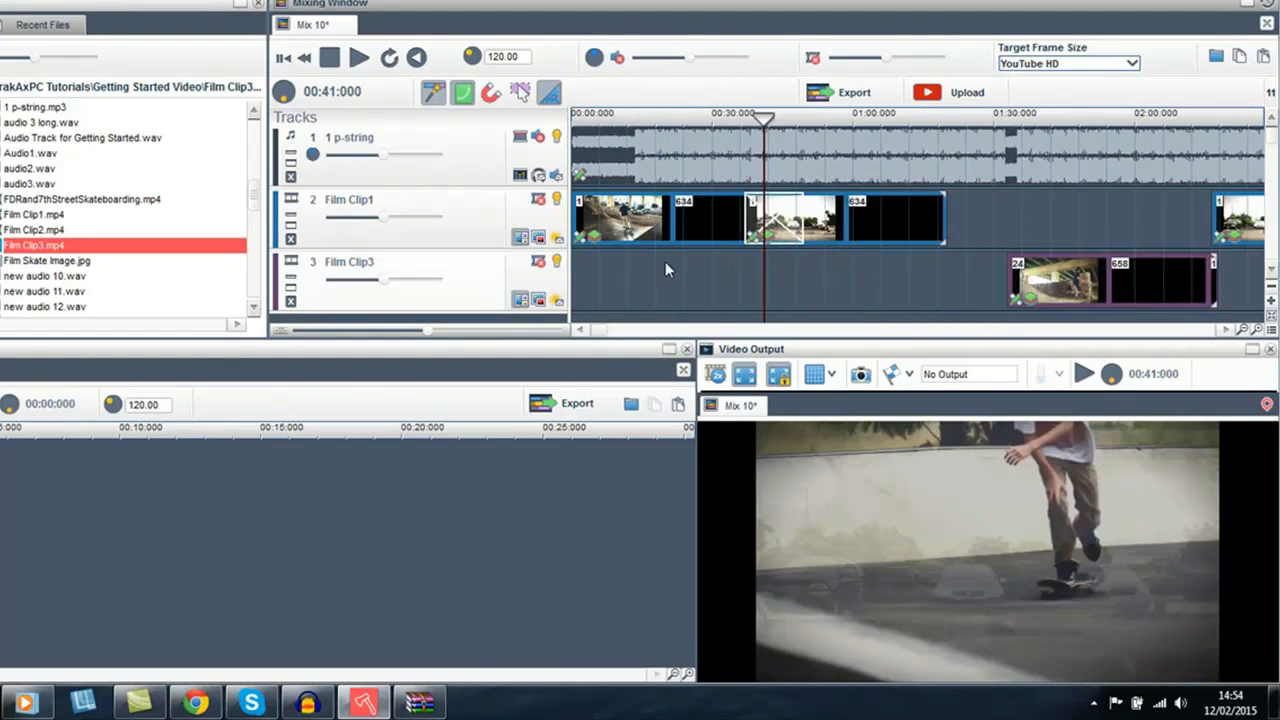
scroll(865, 215, "up", 3)
right_click(875, 215)
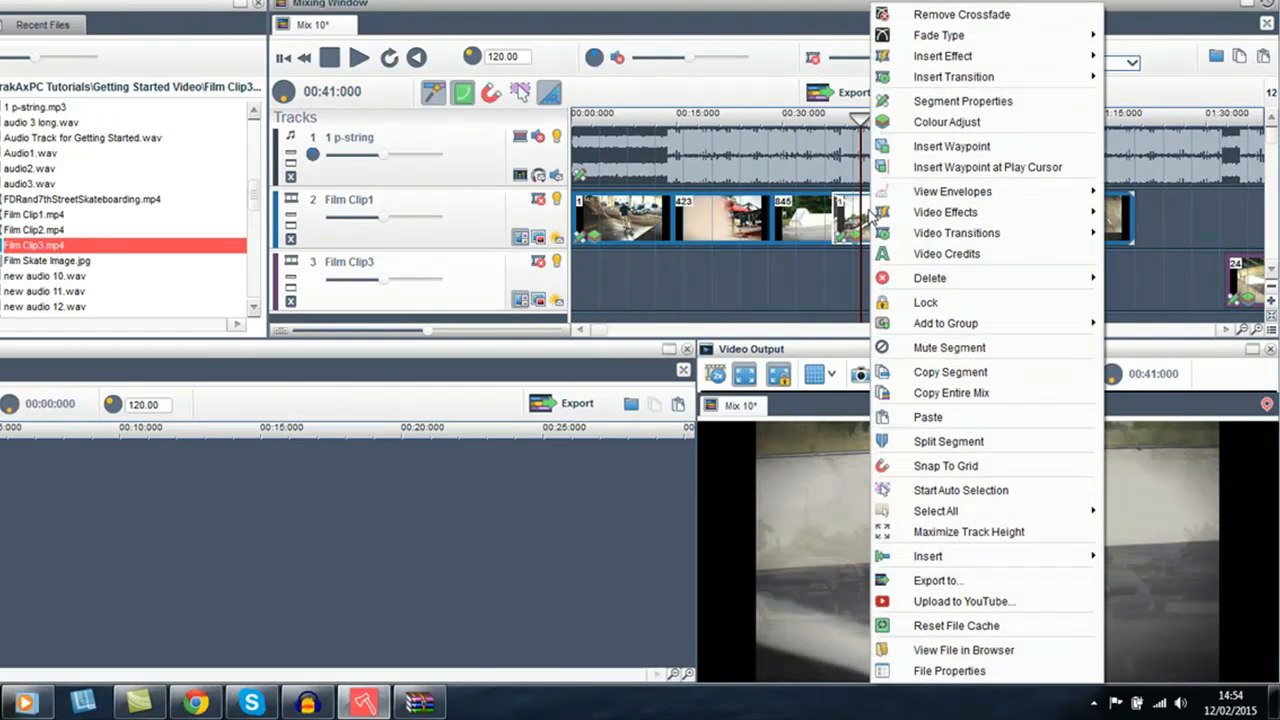
mouse_move(953, 76)
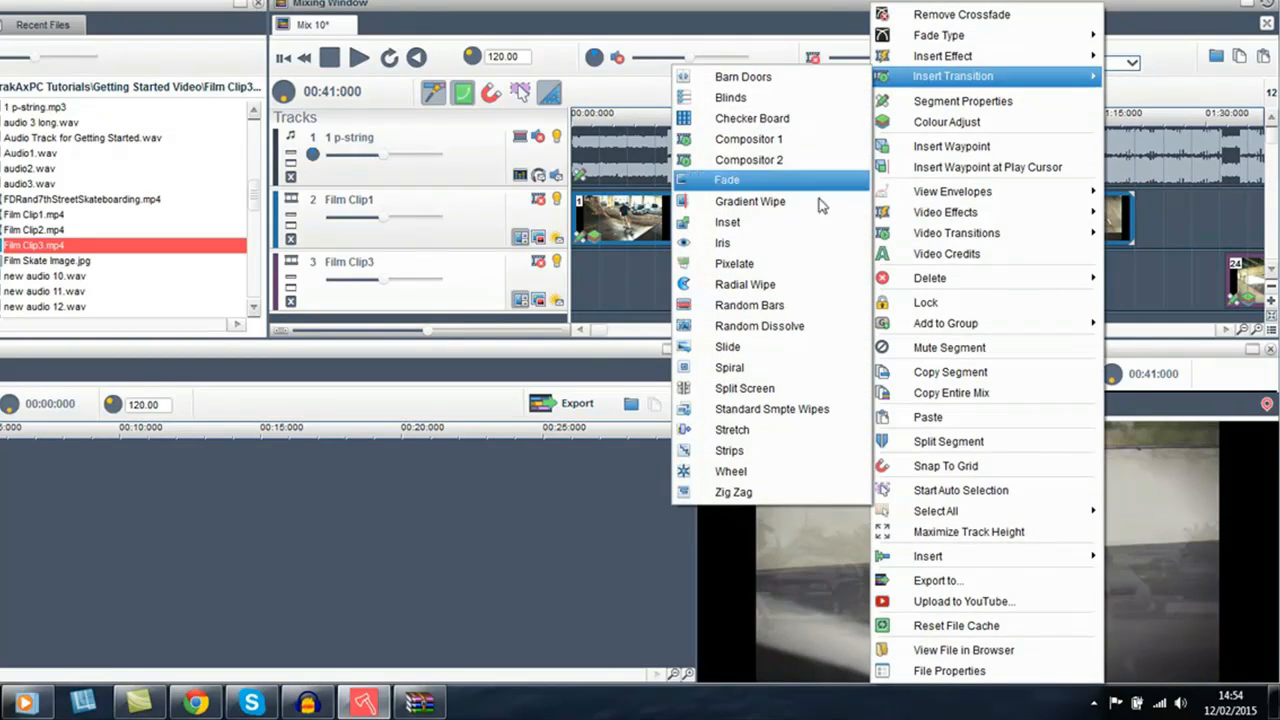
left_click(755, 243)
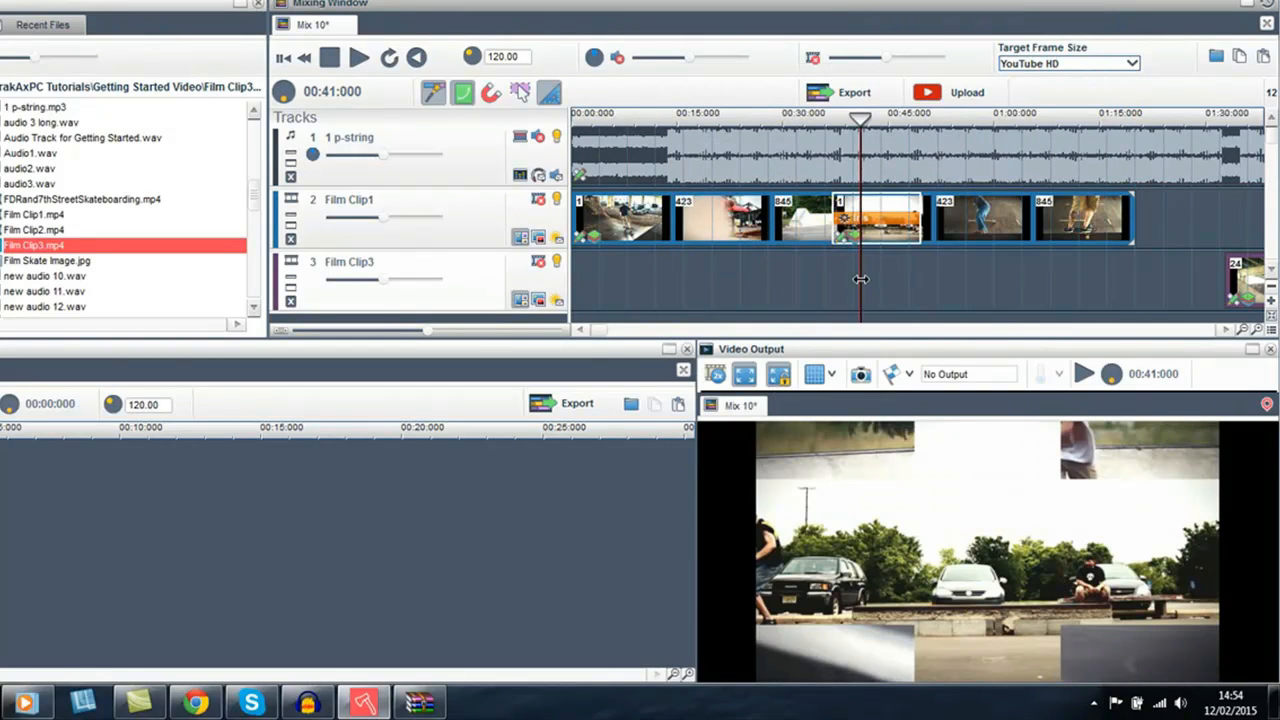
mouse_move(860, 279)
left_mouse_down()
mouse_move(840, 279)
mouse_move(870, 279)
left_mouse_up()
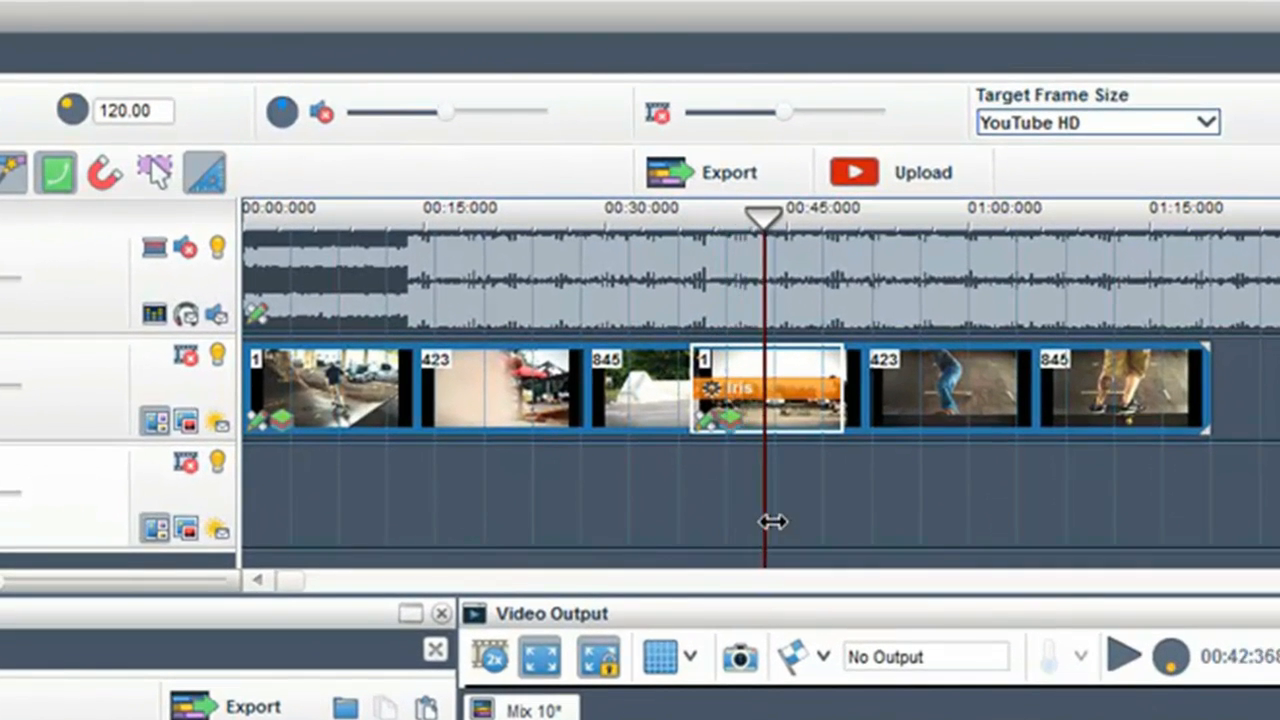
Step: Fade out the end of the last clip and fade in the start of the first clip
left_click_drag(772, 522, 672, 524)
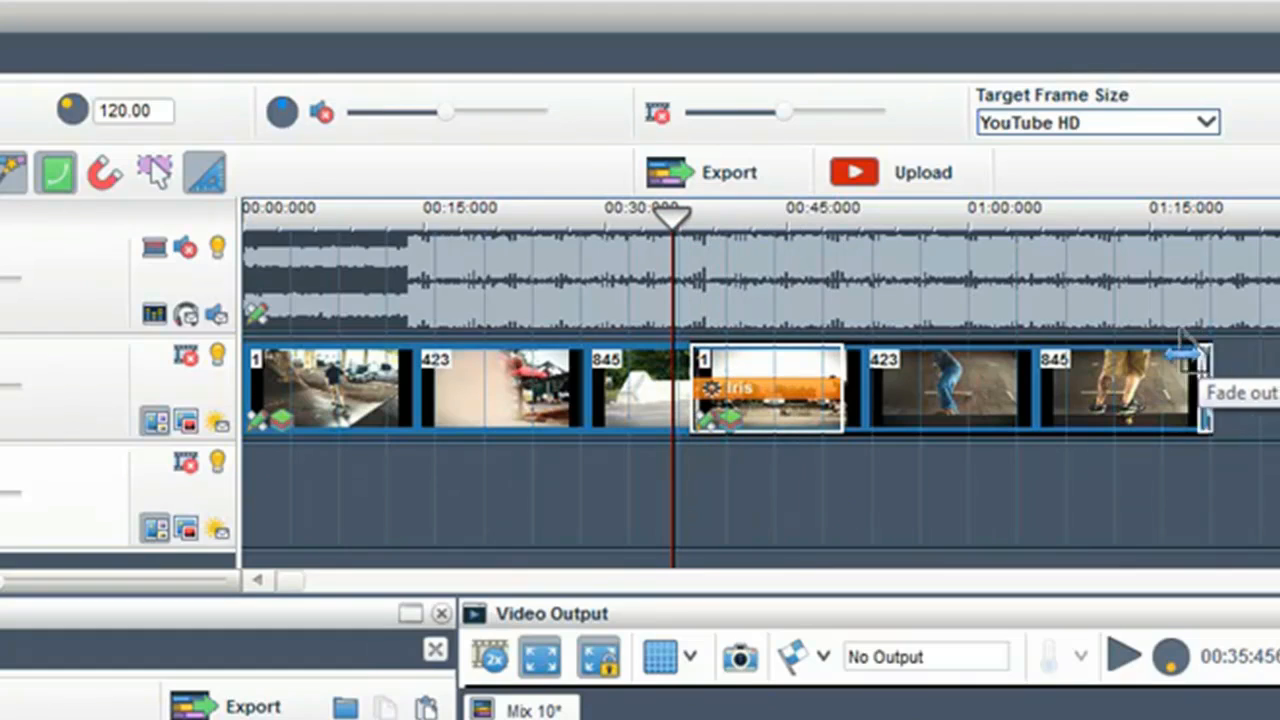
left_click_drag(1205, 355, 1140, 355)
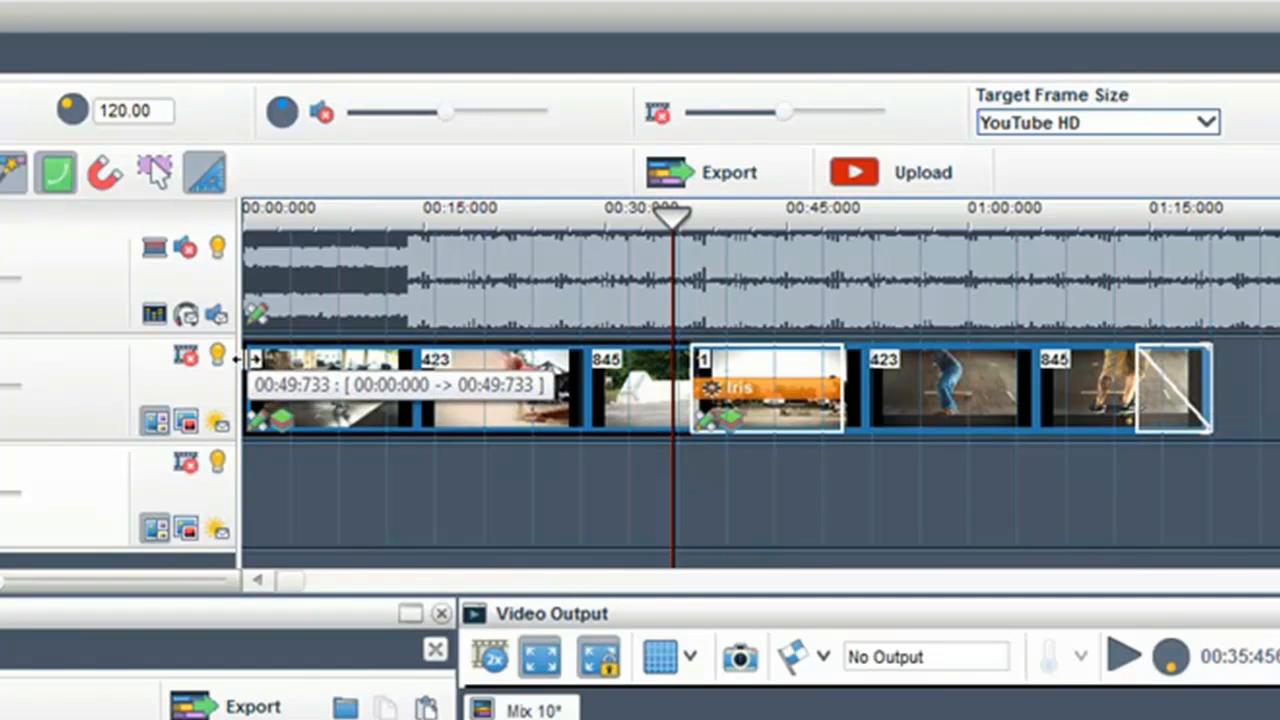
left_click_drag(253, 364, 340, 380)
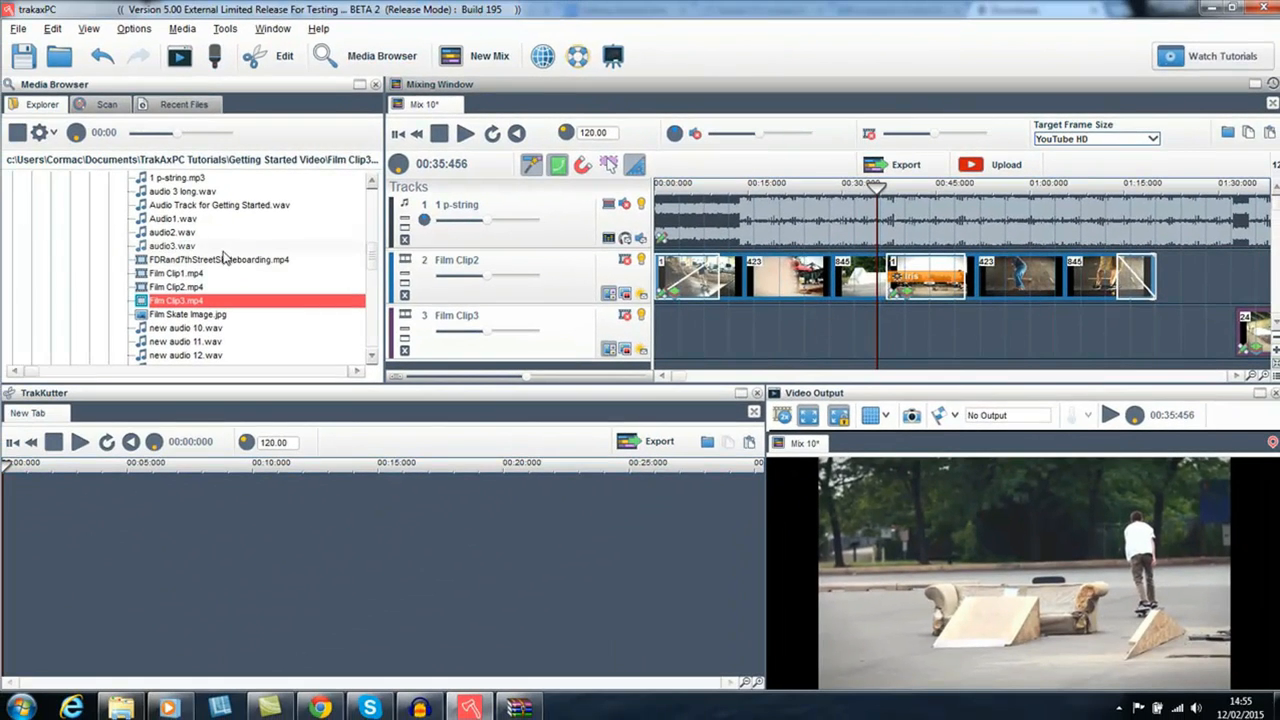
Step: Load the FDRand7thStreetSkateboarding video in TrakKutter and copy a section of it
left_click(213, 260)
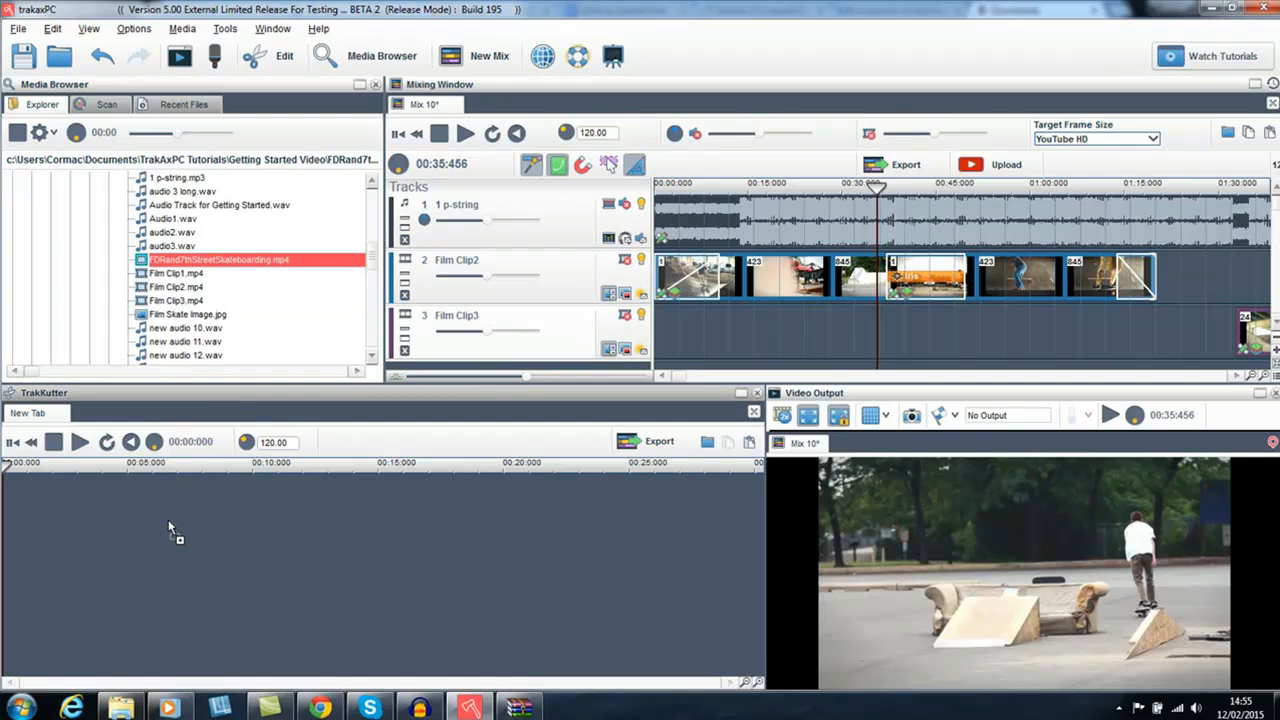
left_click_drag(168, 521, 168, 521)
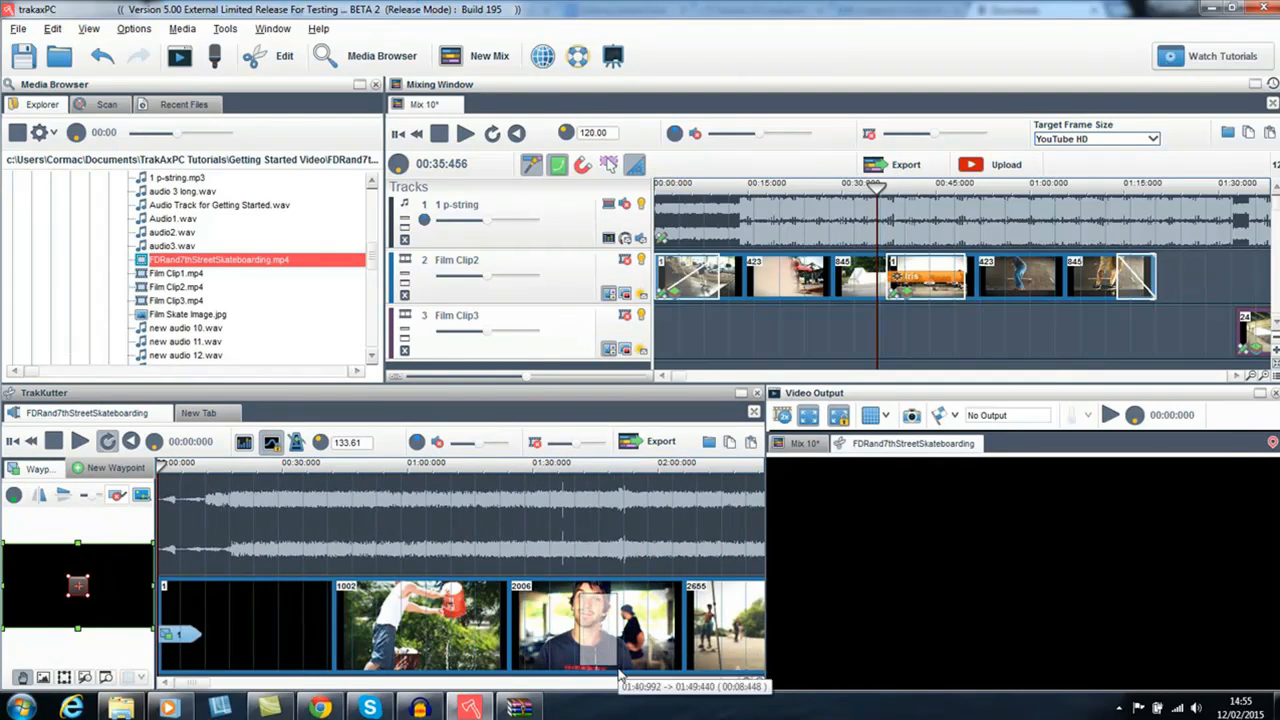
left_click(583, 597)
right_click(596, 537)
left_click(650, 565)
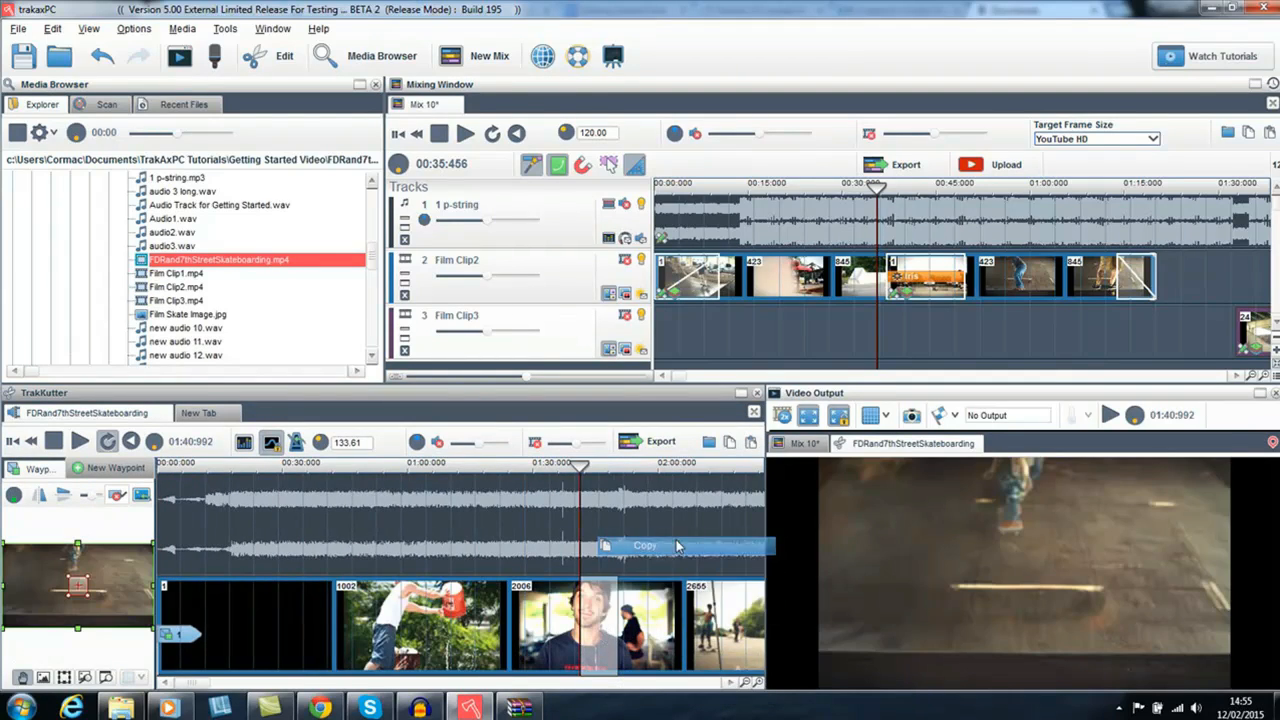
Step: Paste the copied section after the last segment on the second video track
right_click(1112, 278)
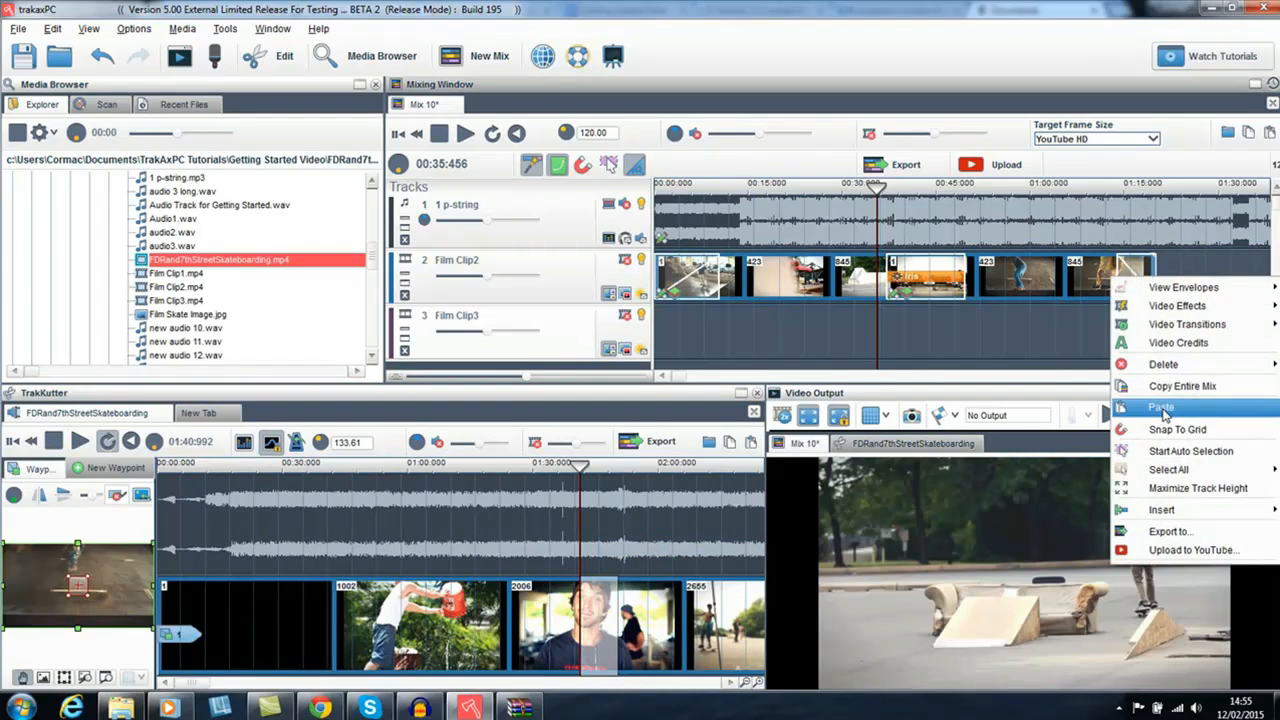
left_click(1165, 408)
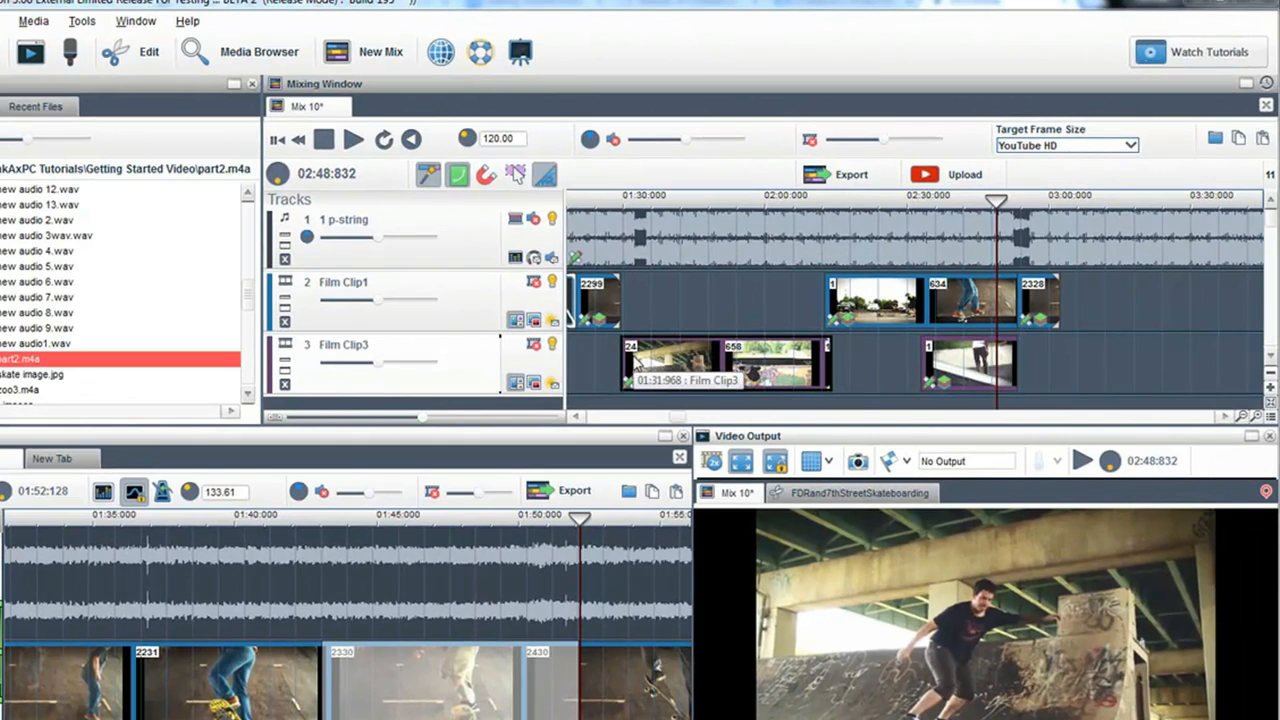
Step: Add Edge Detect to the first Film Clip3 segment with Detection Level raised to 118.6%
right_click(635, 360)
mouse_move(708, 294)
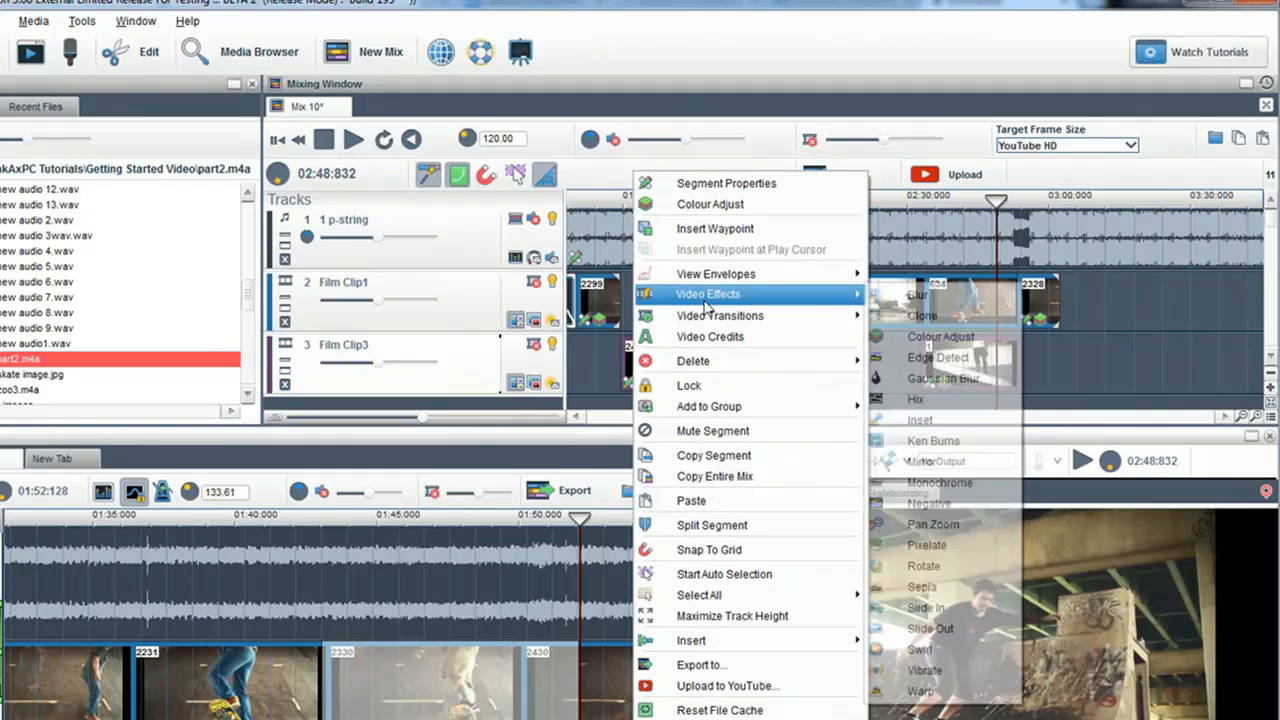
left_click(937, 357)
left_click_drag(705, 379, 697, 381)
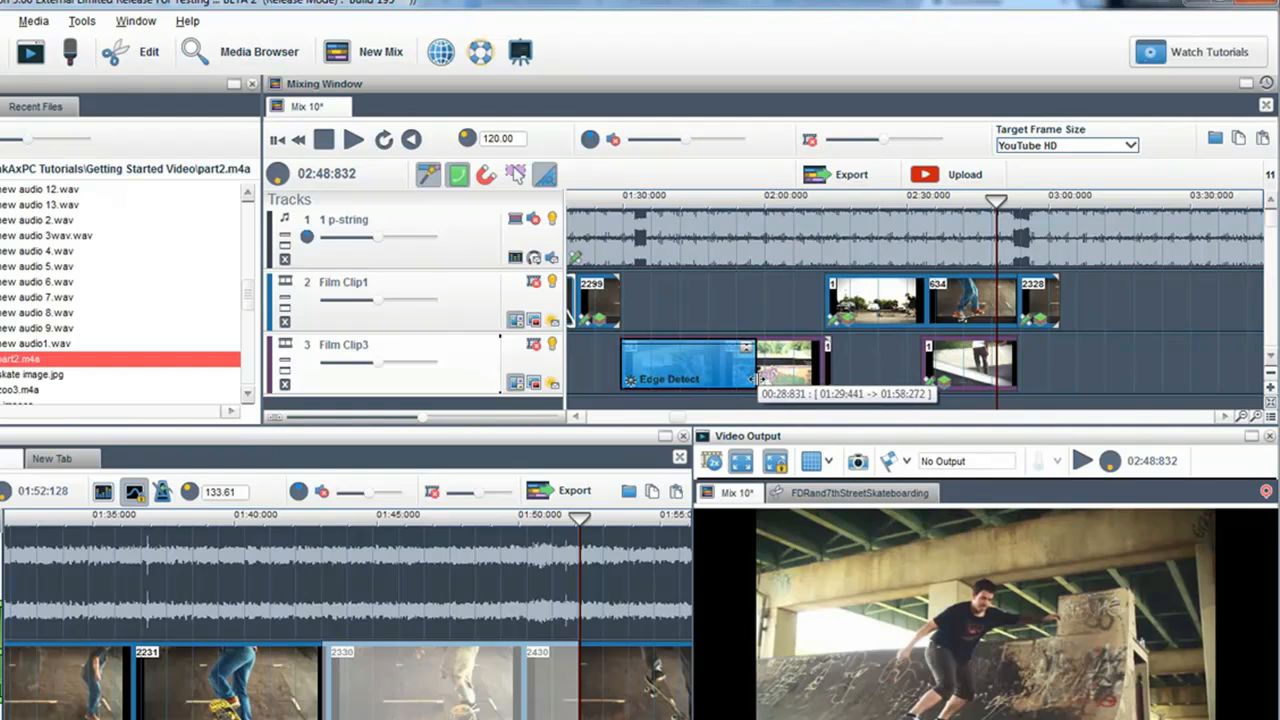
left_click(630, 380)
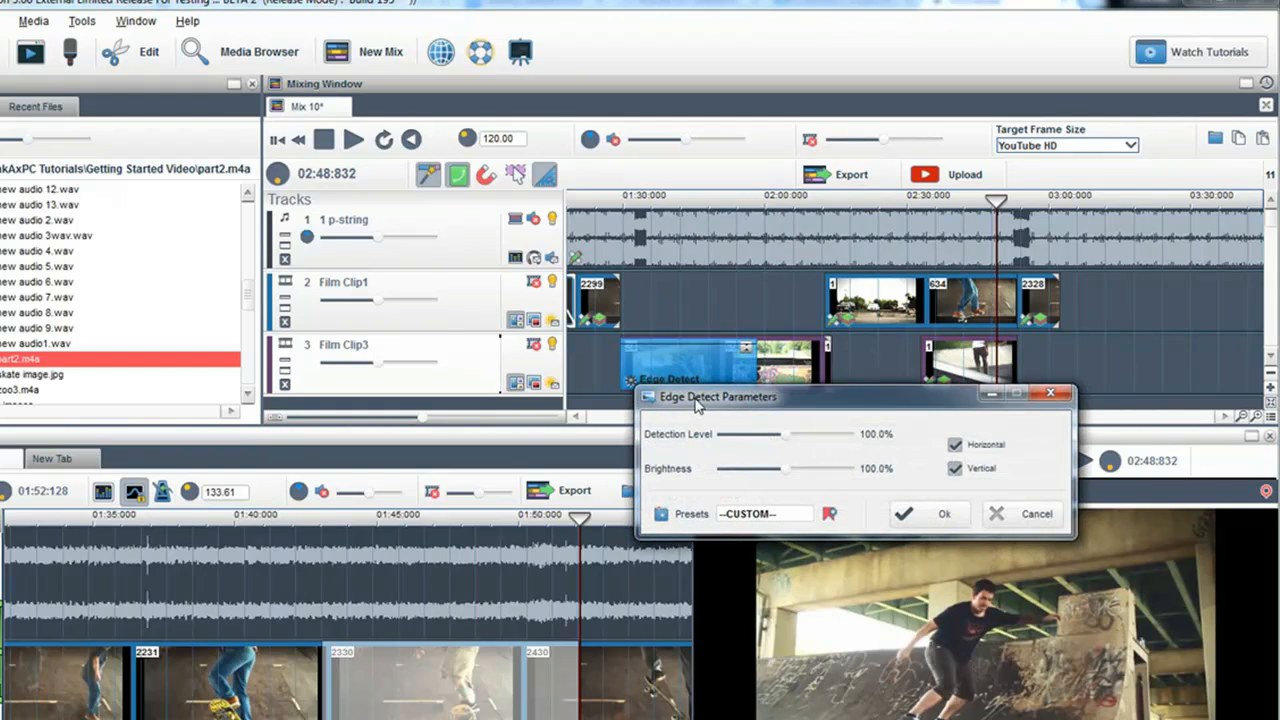
left_click_drag(720, 397, 140, 348)
left_click(641, 310)
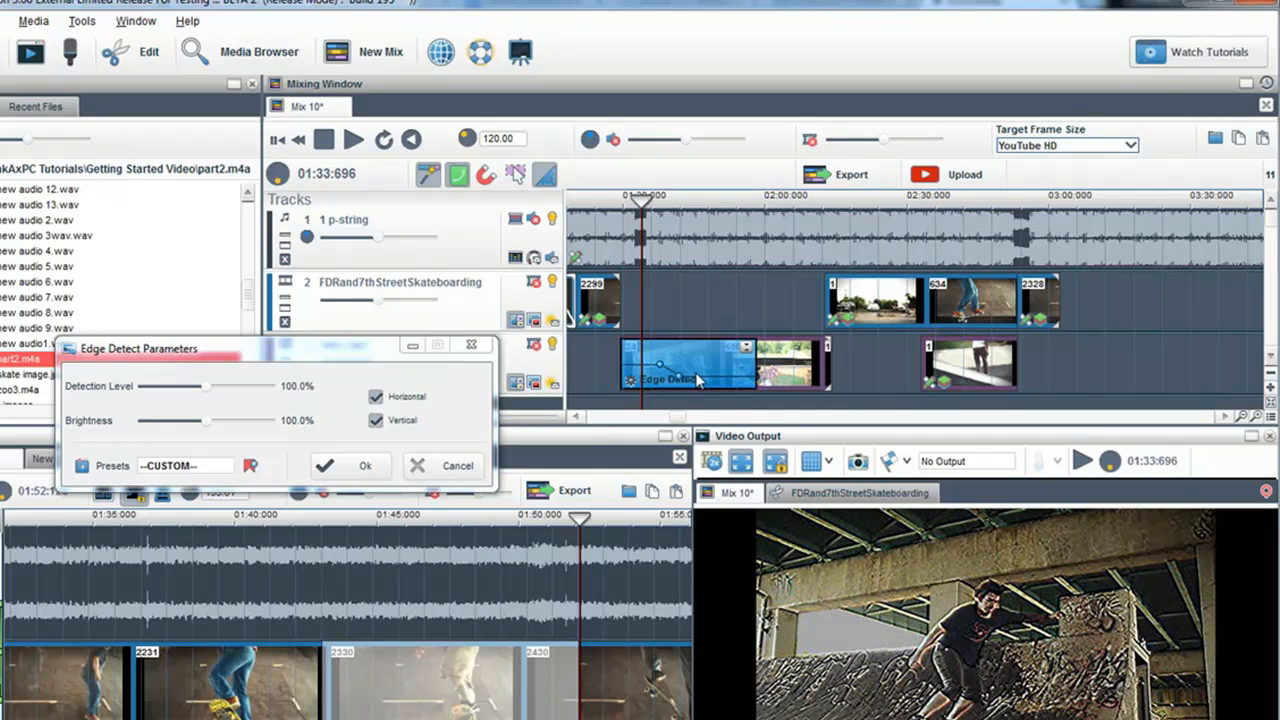
left_click_drag(207, 388, 236, 388)
left_click(348, 470)
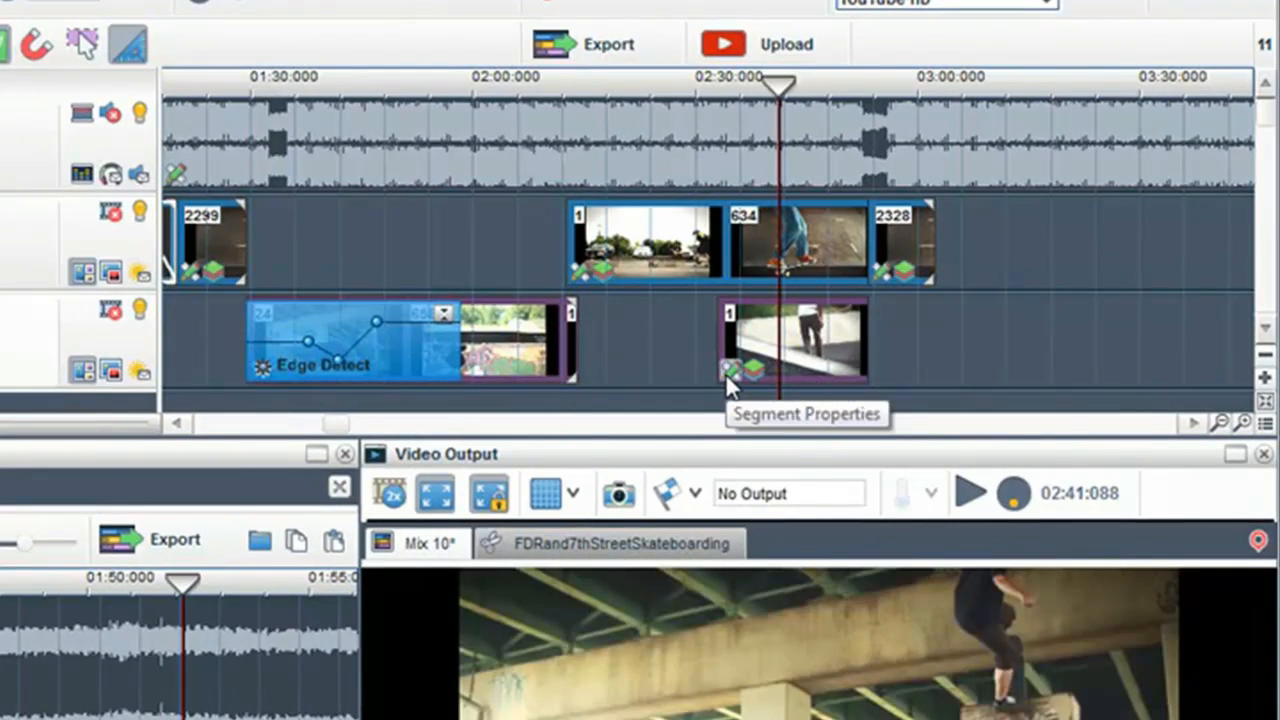
Step: Shrink the second Film Clip3 segment to 0.5 zoom and move its picture toward the lower left
double_click(785, 355)
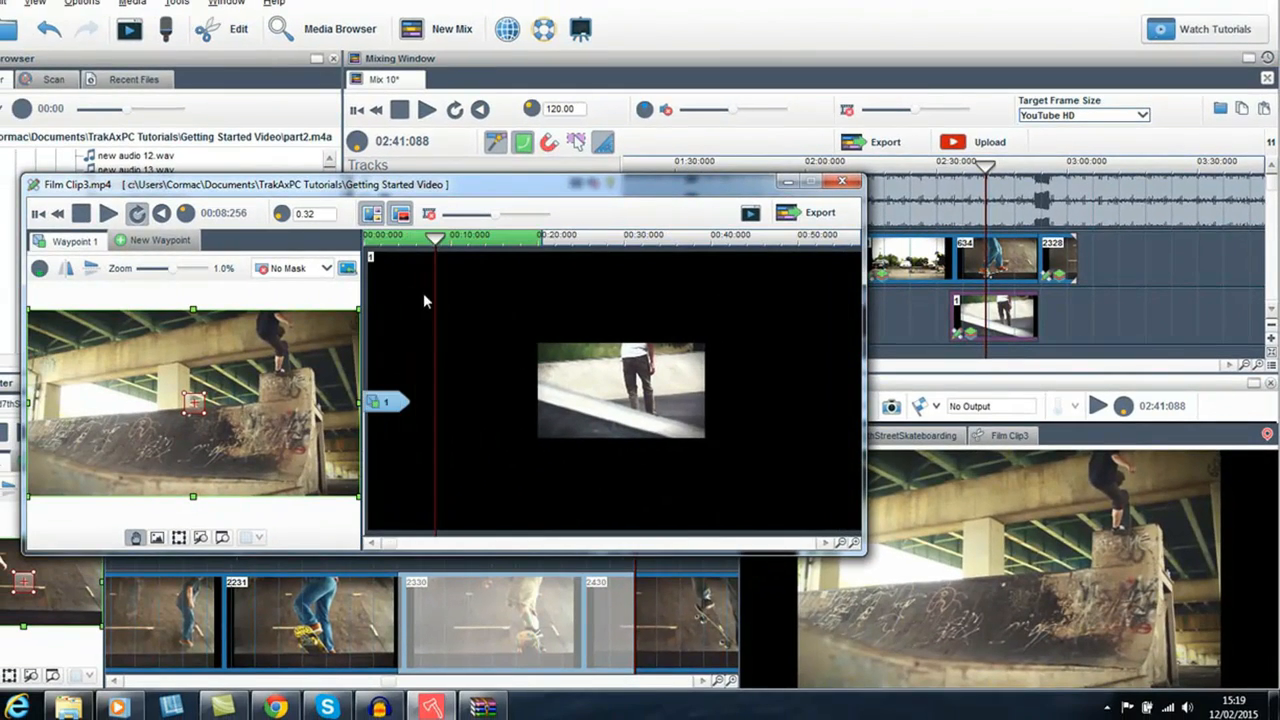
left_click_drag(173, 268, 156, 268)
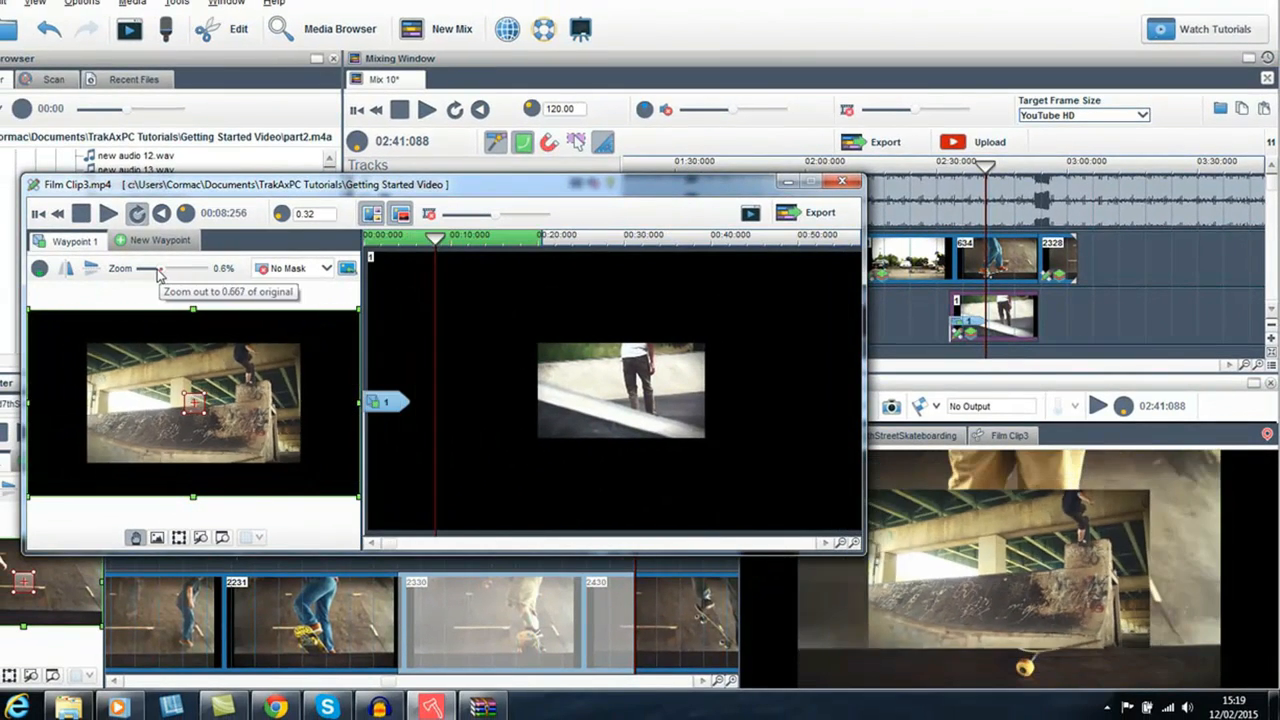
left_click_drag(192, 388, 100, 440)
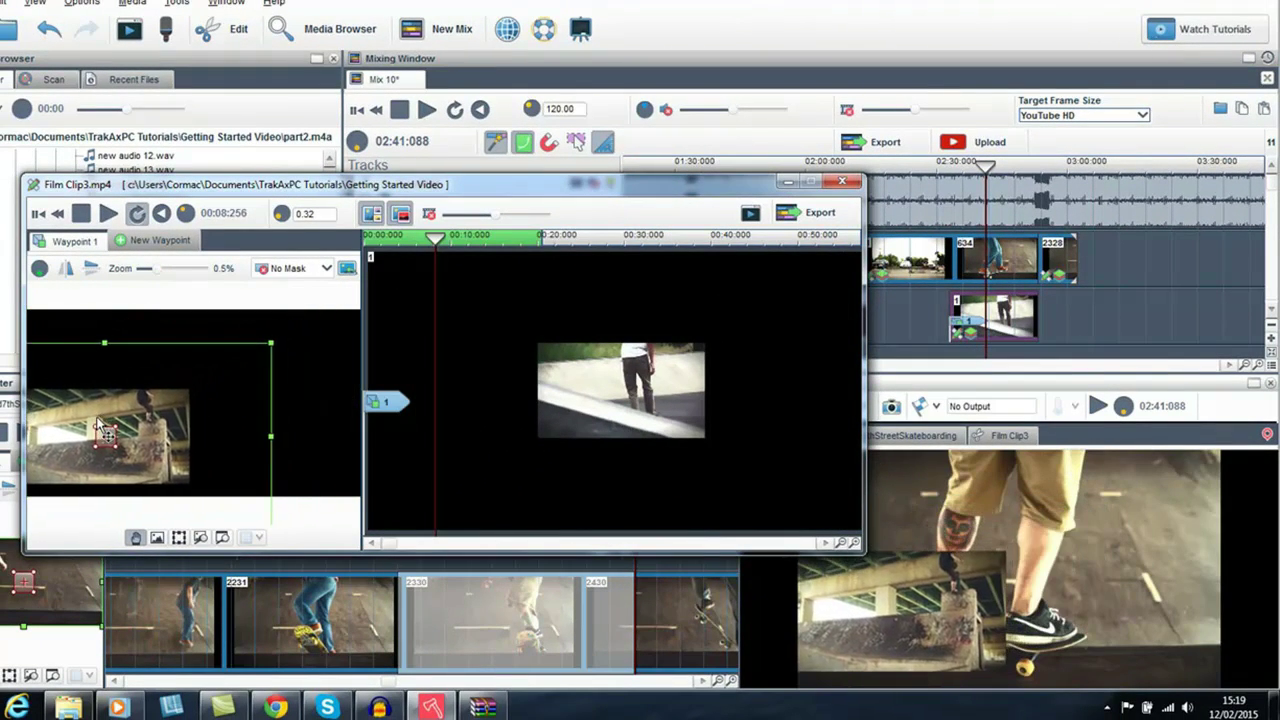
Step: Replicate waypoint 1 at the play cursor and move the picture to the upper right for waypoint 2
right_click(391, 403)
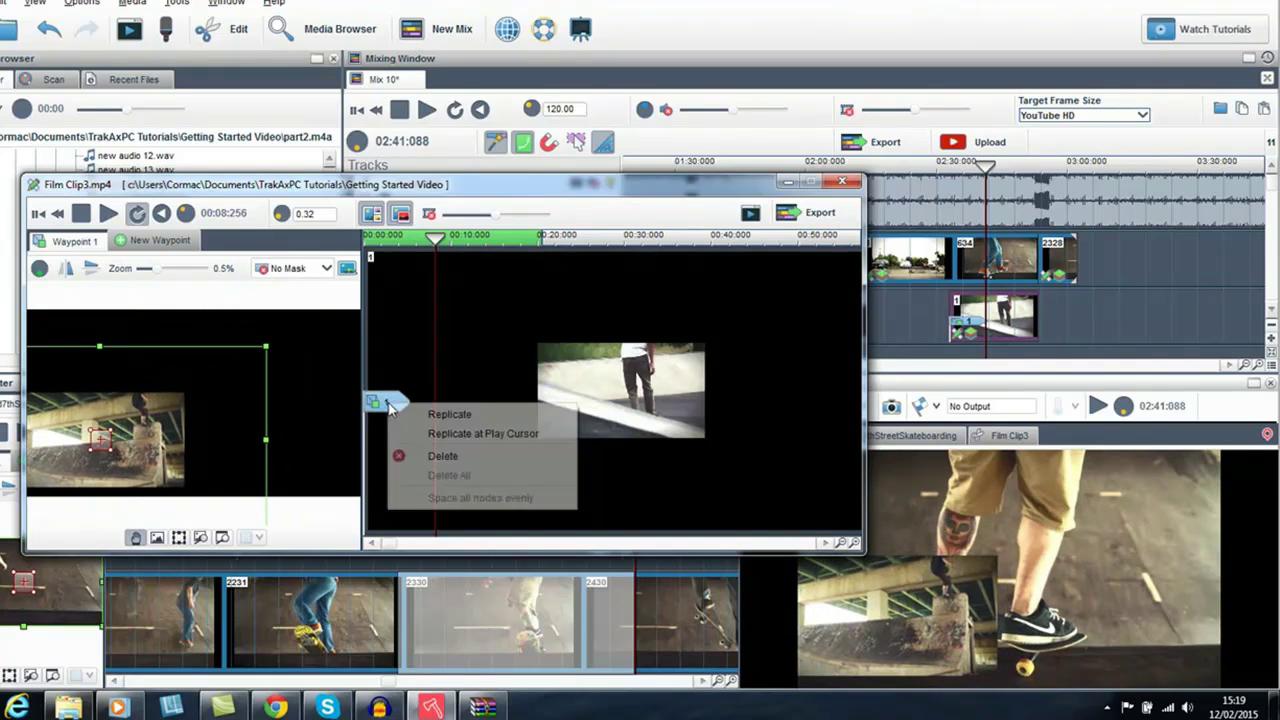
left_click(460, 430)
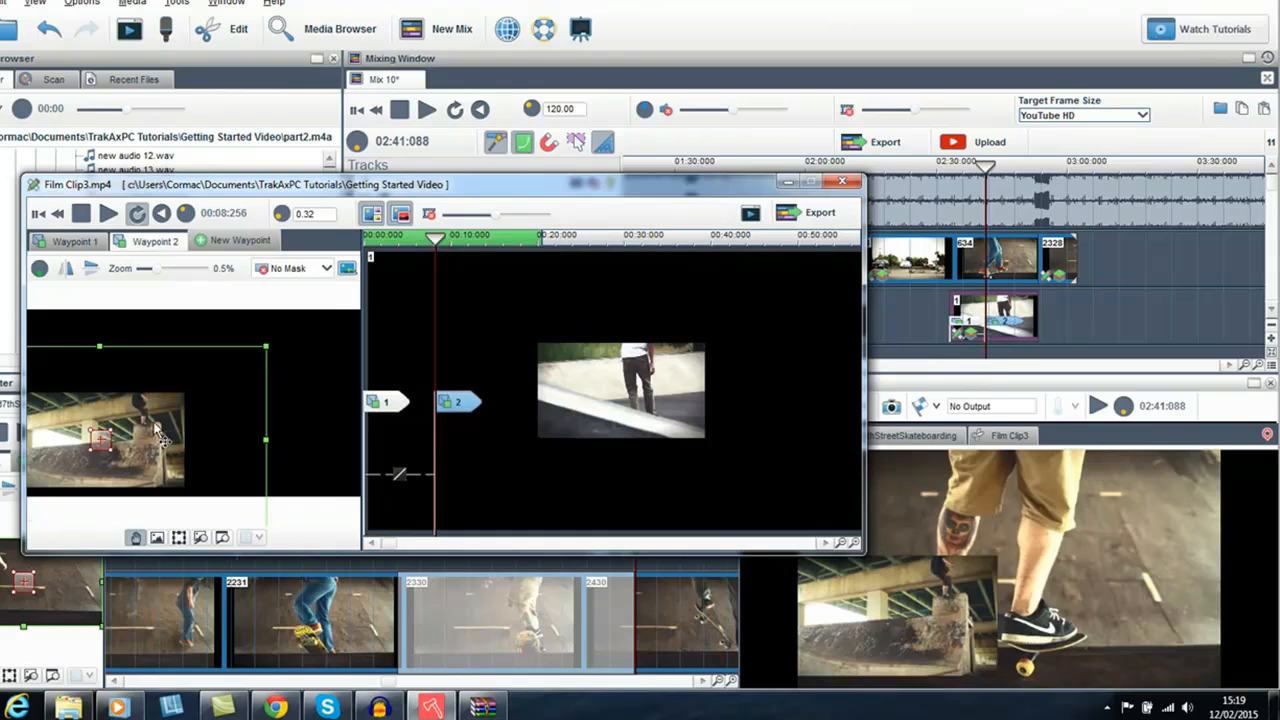
left_click_drag(160, 432, 312, 360)
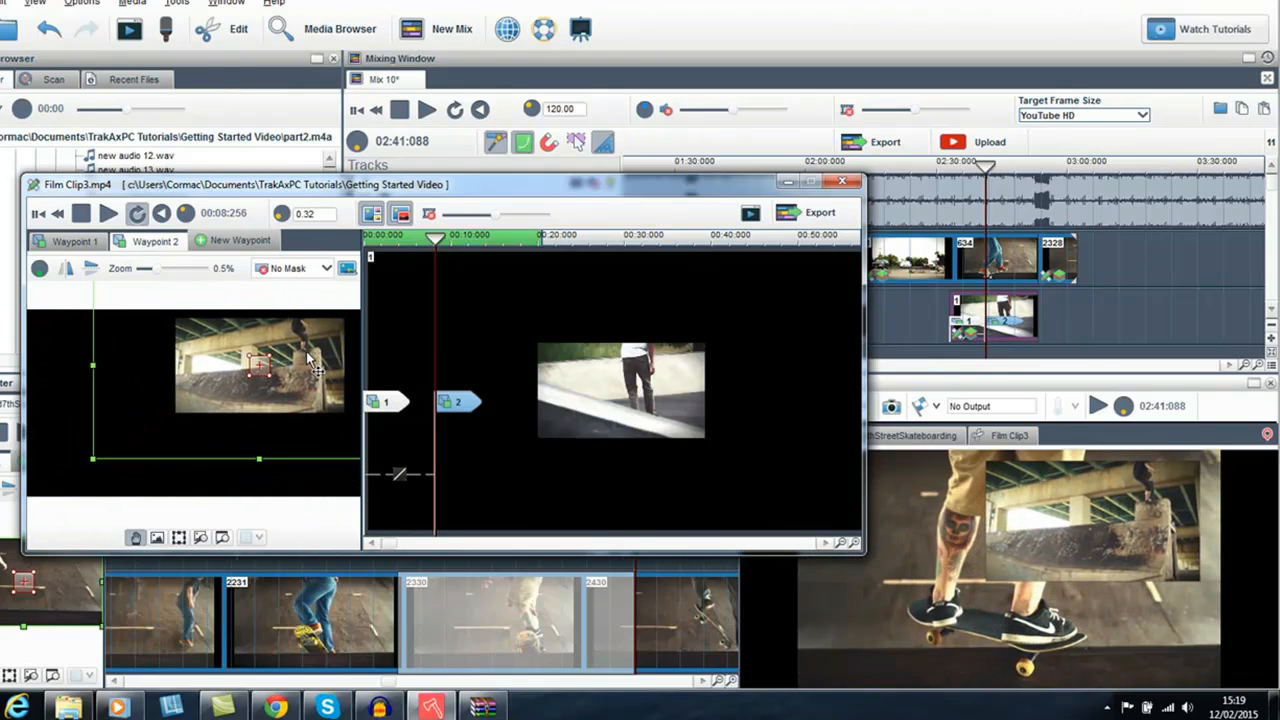
left_click(843, 186)
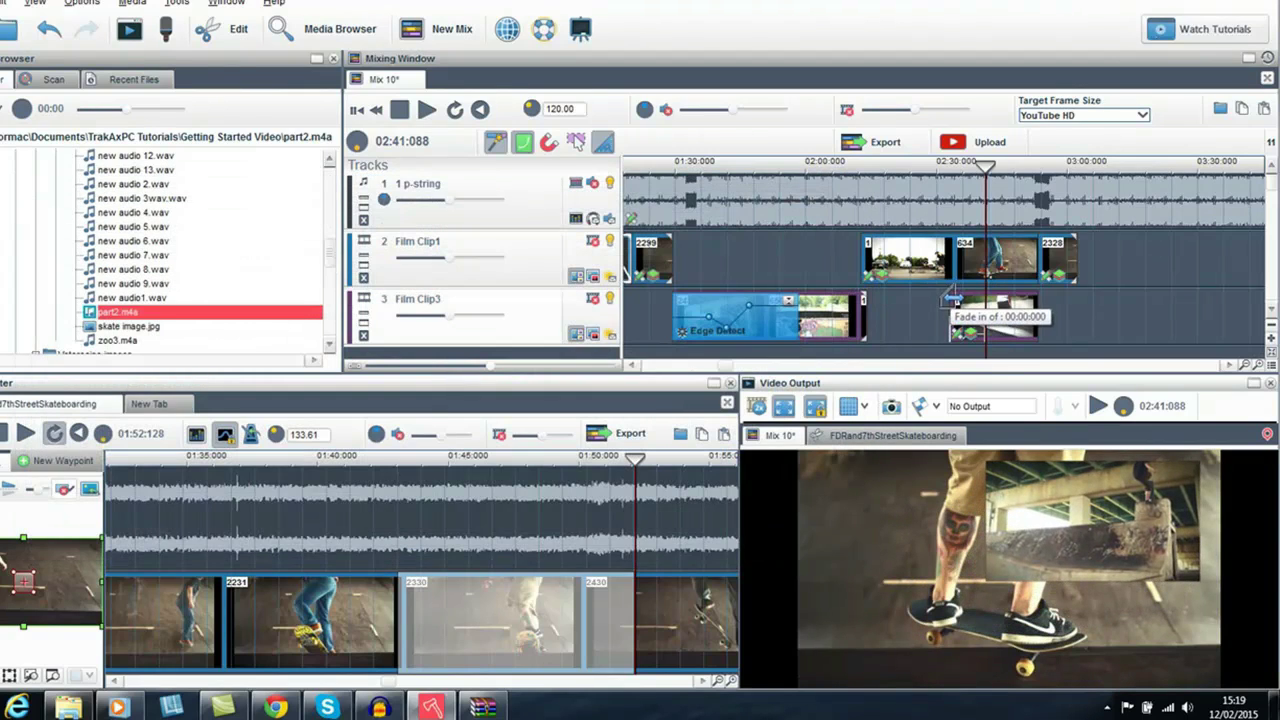
left_click(958, 165)
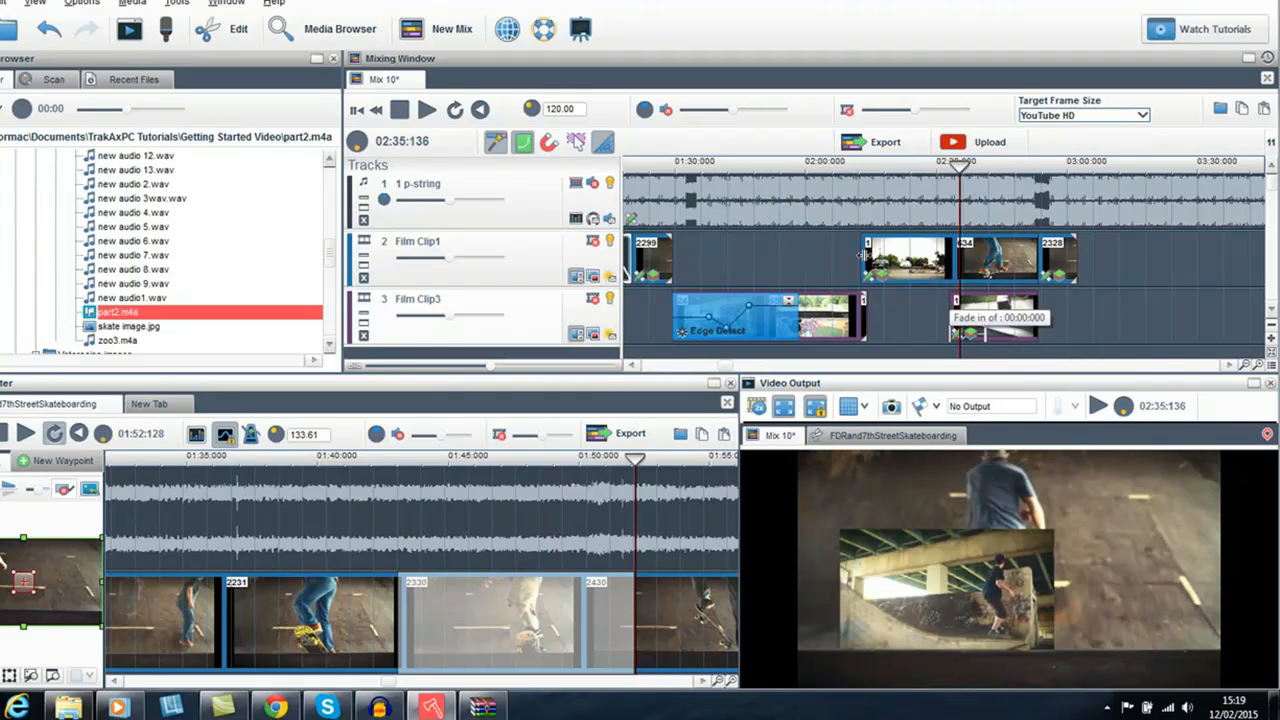
left_click(427, 112)
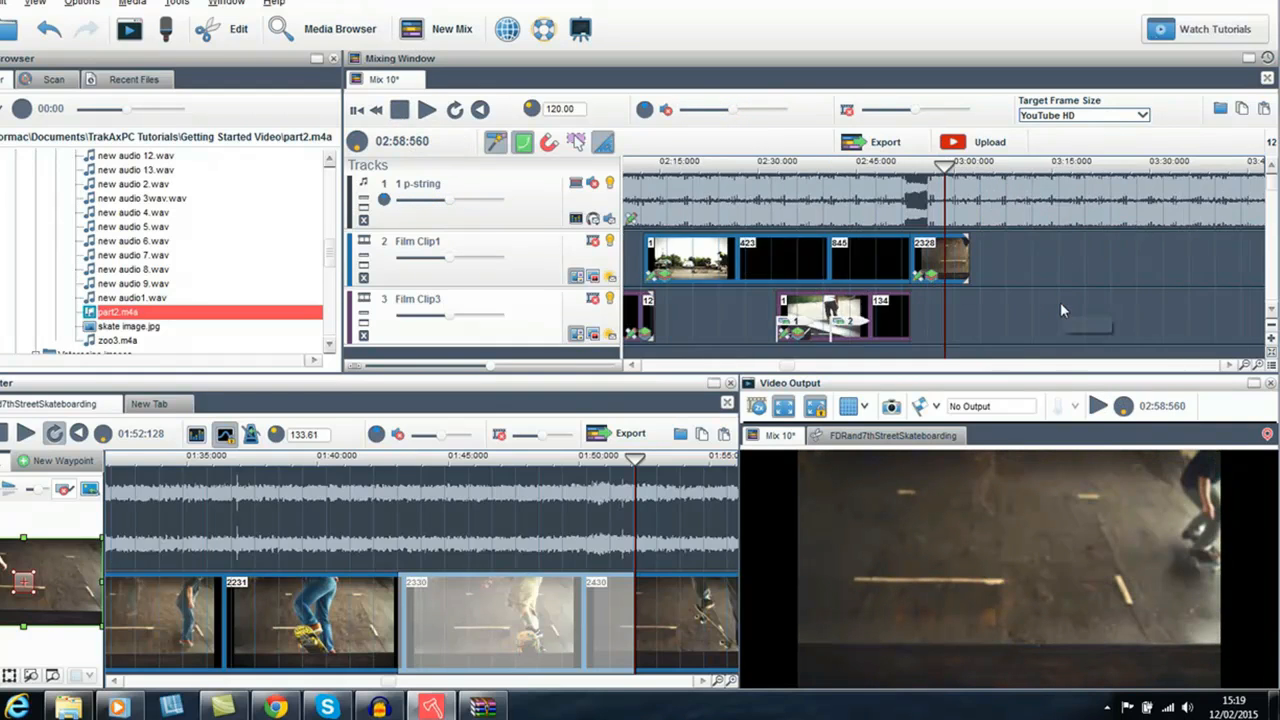
Step: Slow the final skateboarding clip's play rate to 0.70 and play the mix to check it
double_click(918, 270)
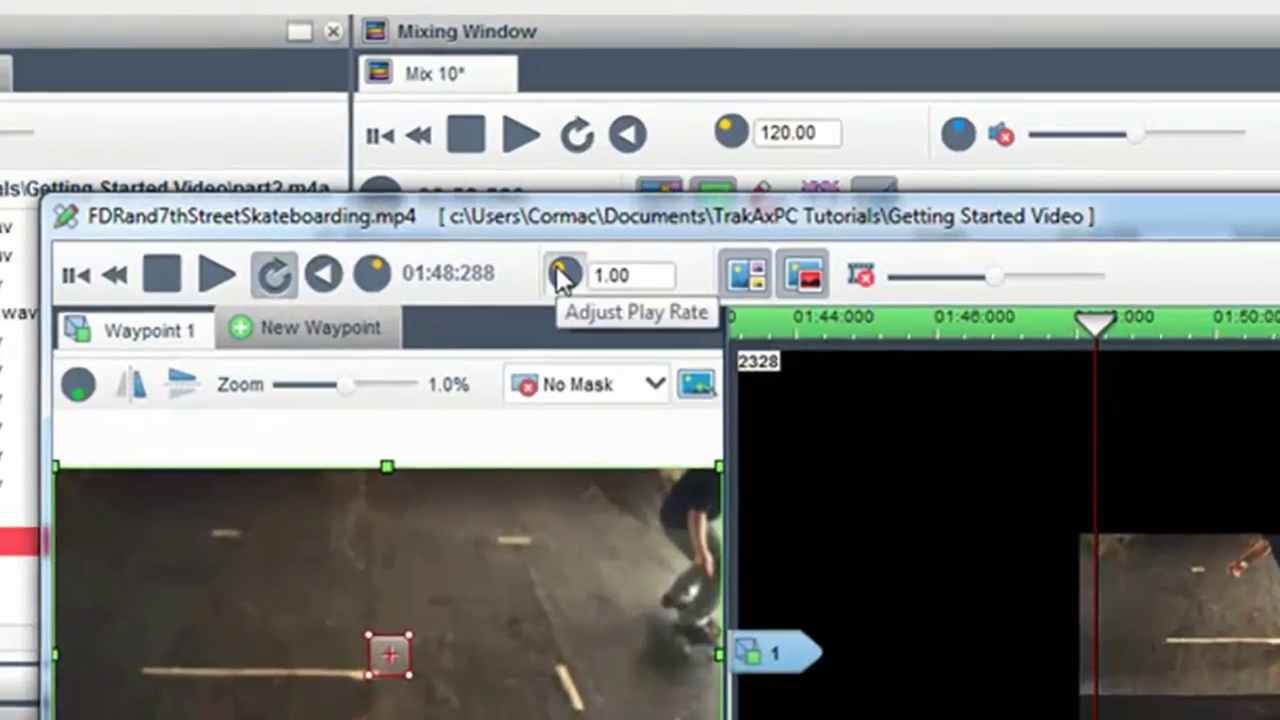
left_click_drag(476, 203, 467, 231)
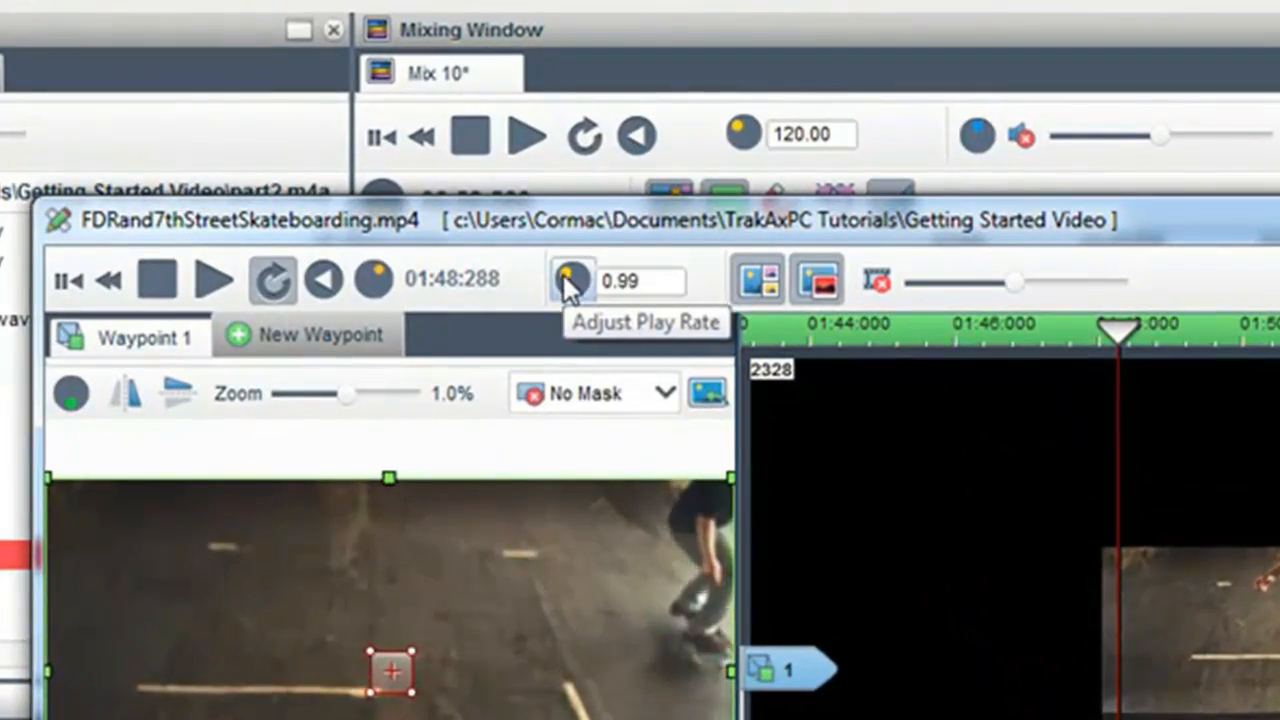
left_click_drag(557, 329, 560, 345)
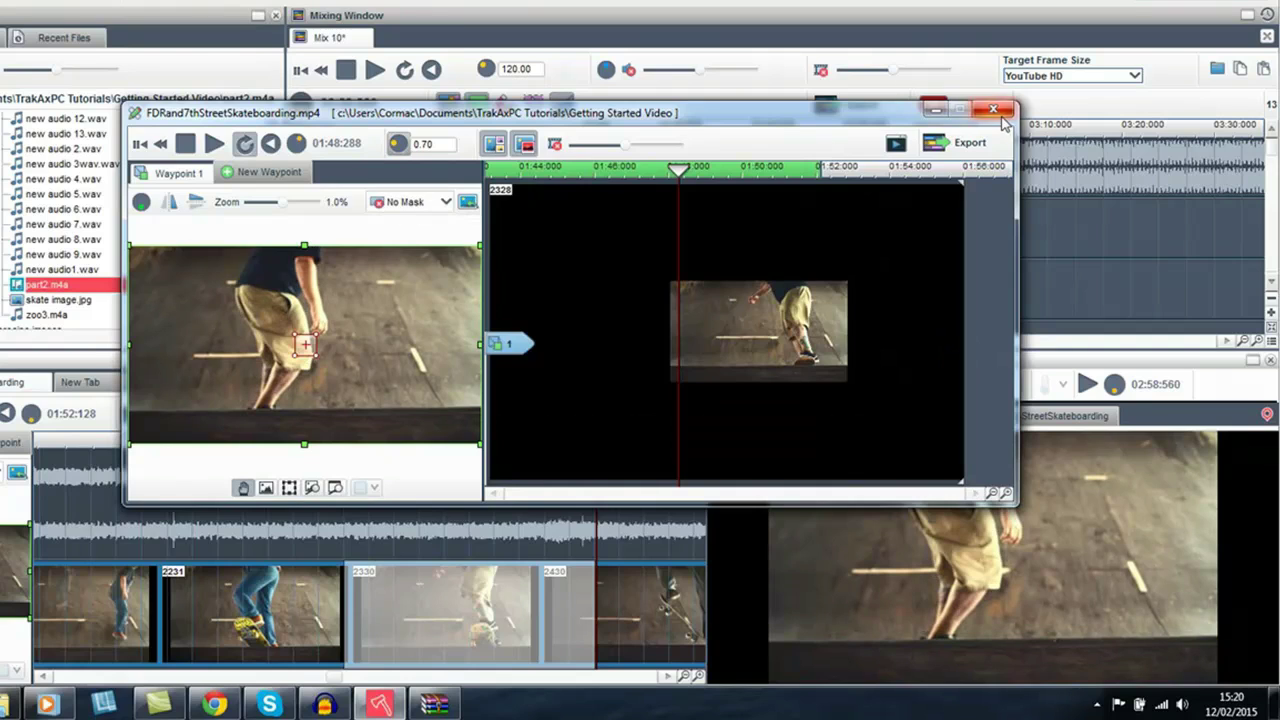
left_click(994, 110)
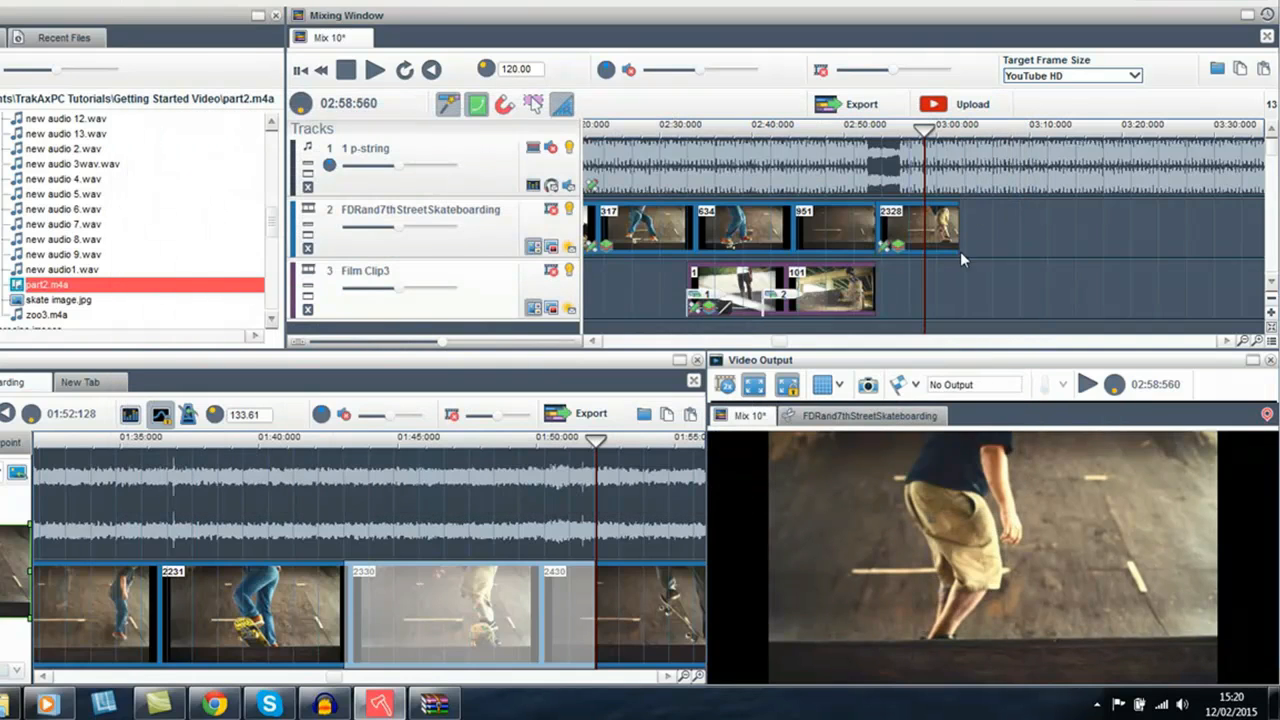
left_click(892, 285)
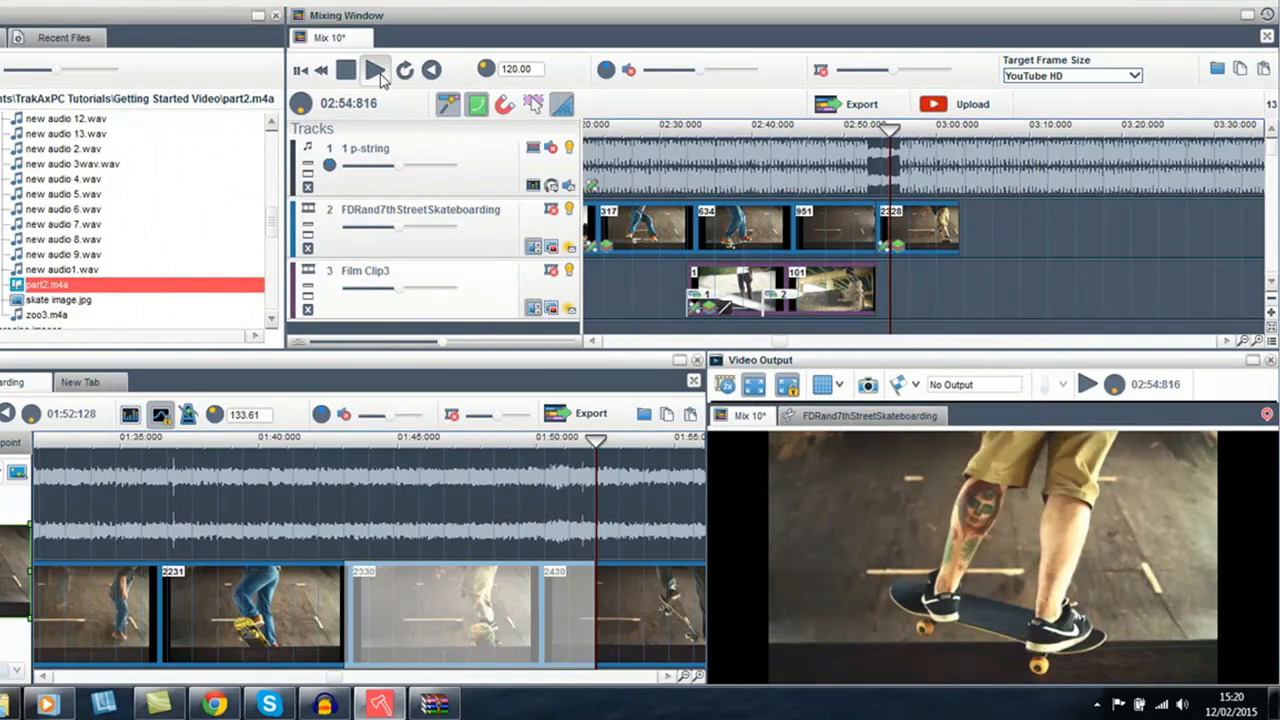
left_click(376, 70)
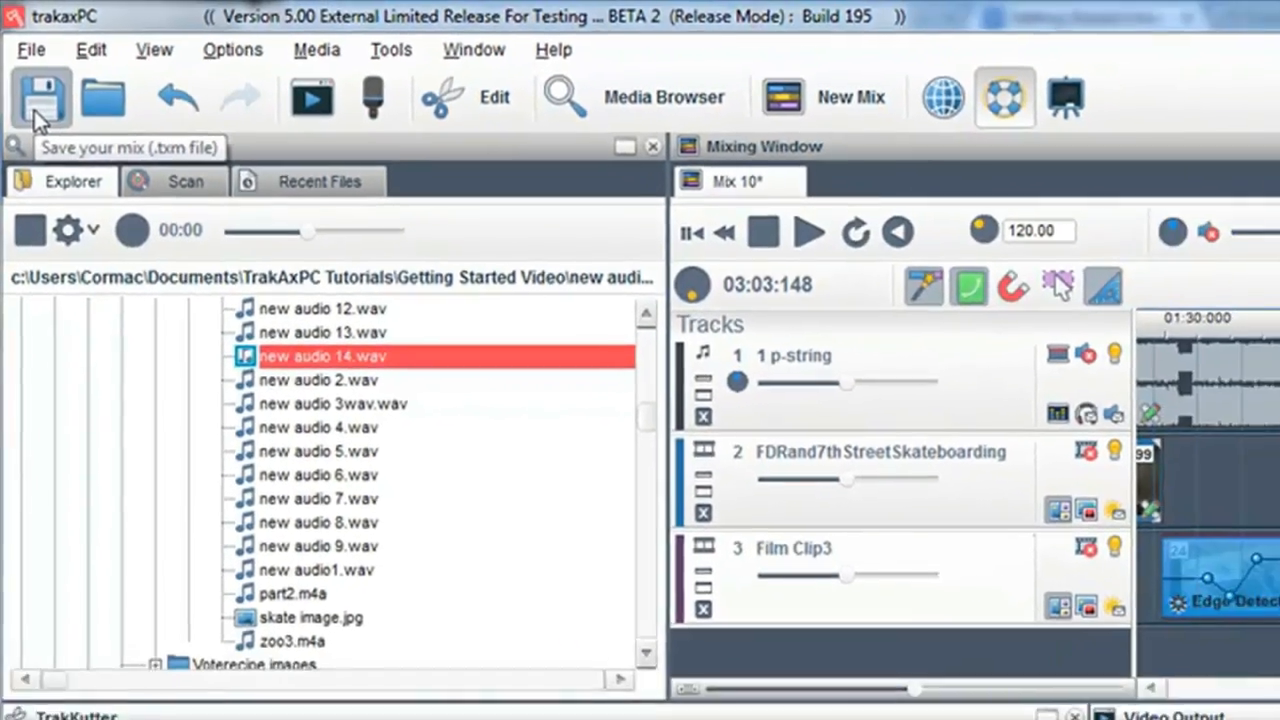
Step: Look at the save options and the YouTube HD MP4 export settings, dismissing both
left_click(38, 100)
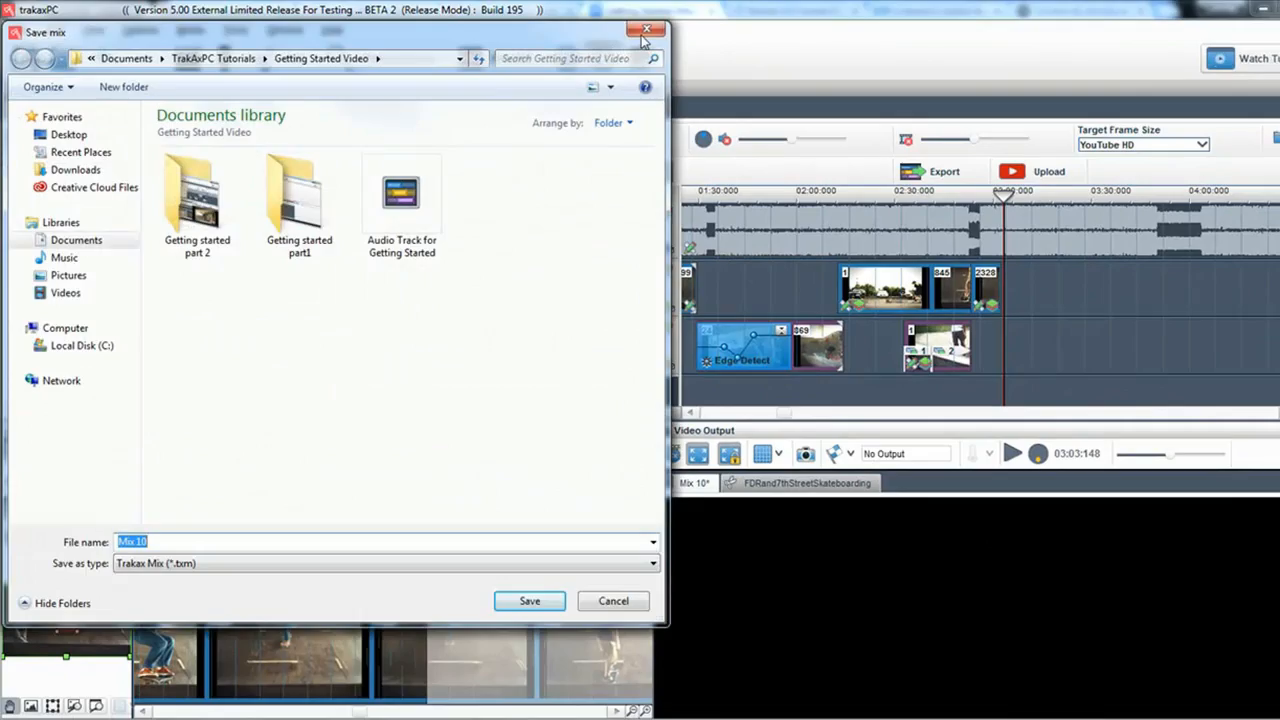
left_click(645, 32)
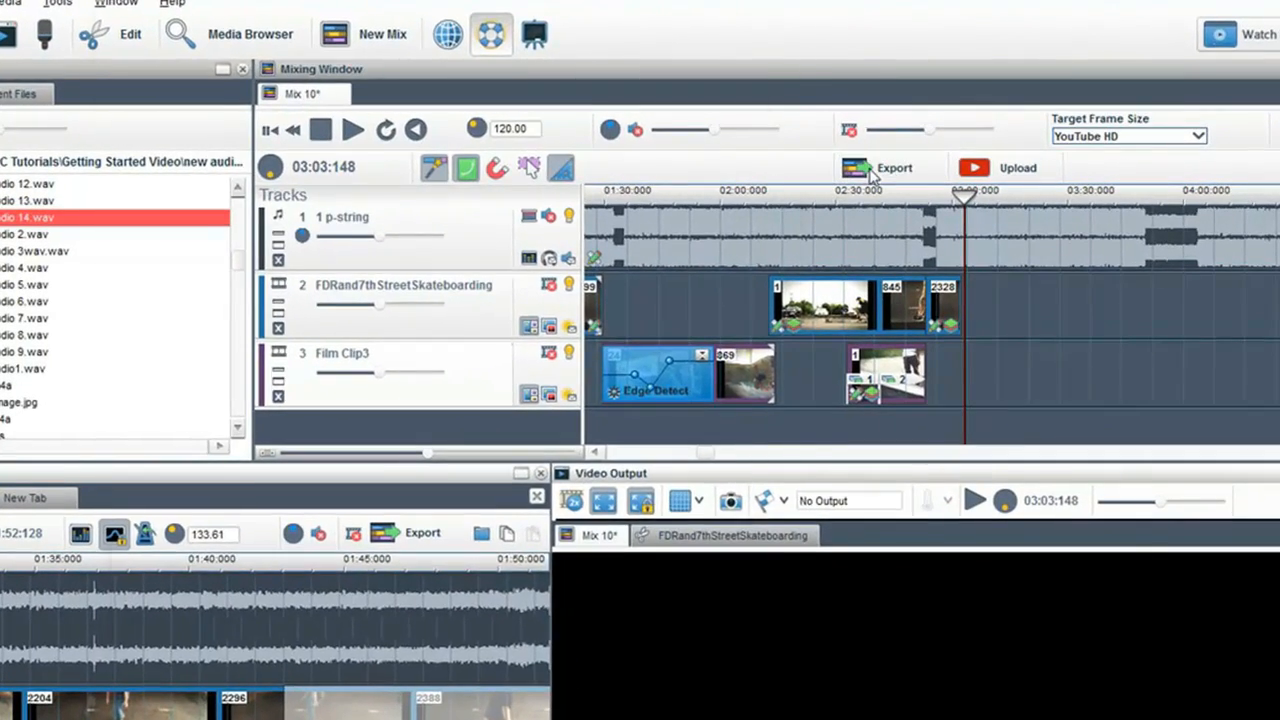
left_click(880, 168)
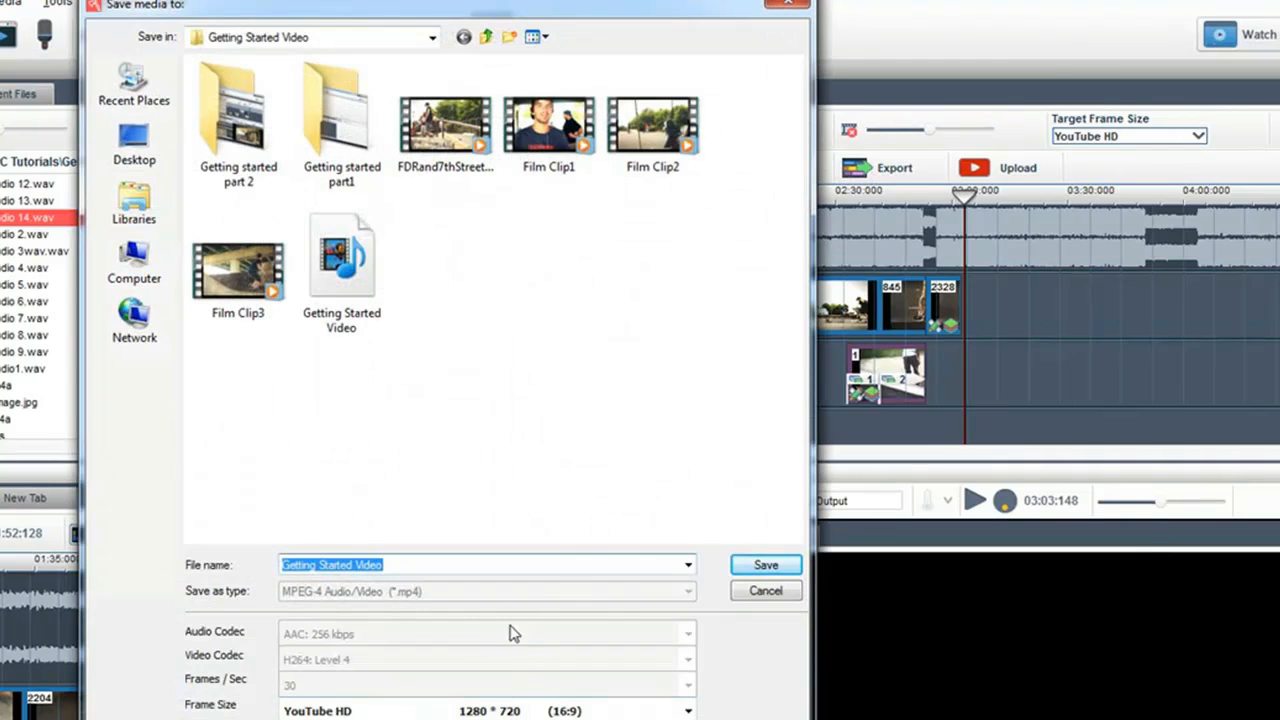
left_click(765, 590)
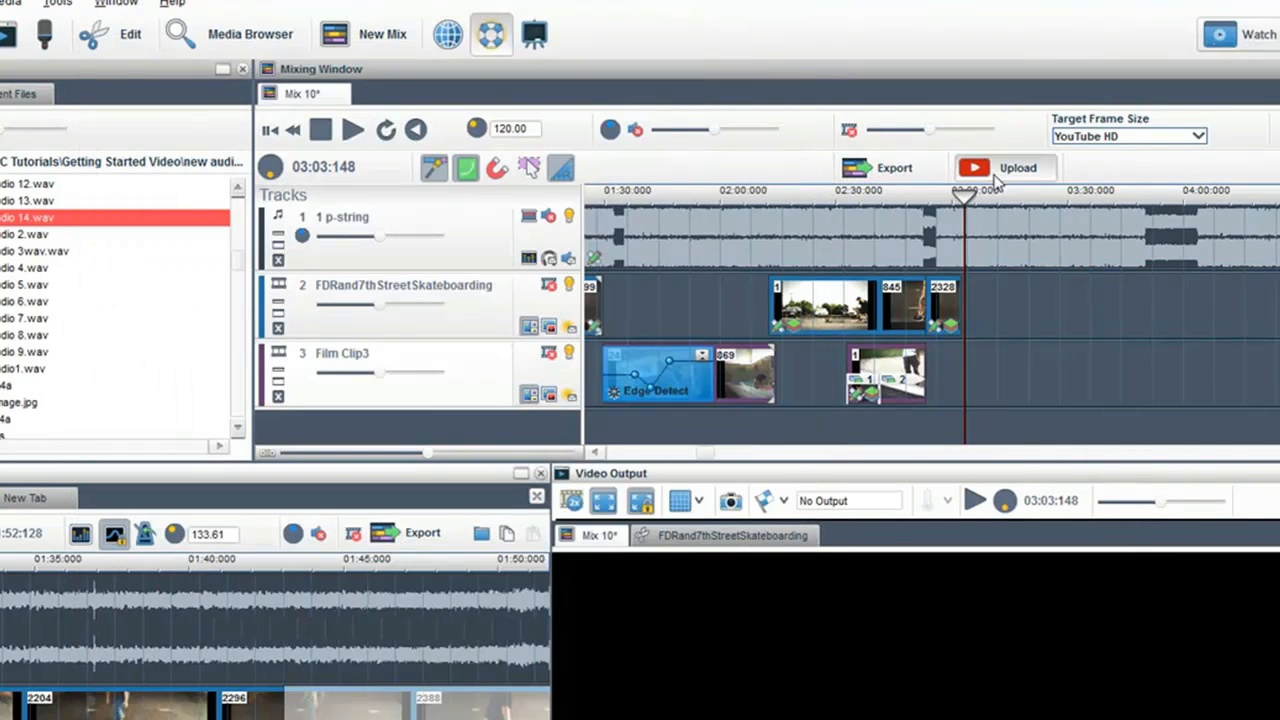
left_click(998, 168)
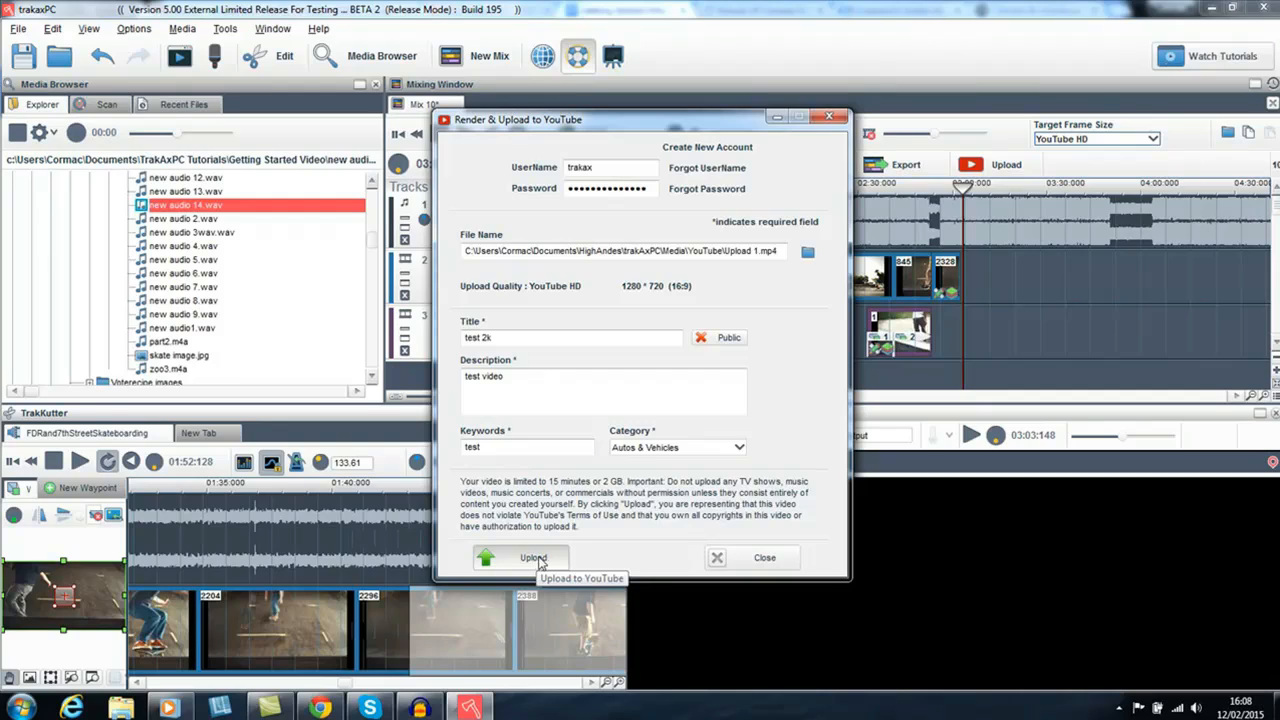
left_click(838, 122)
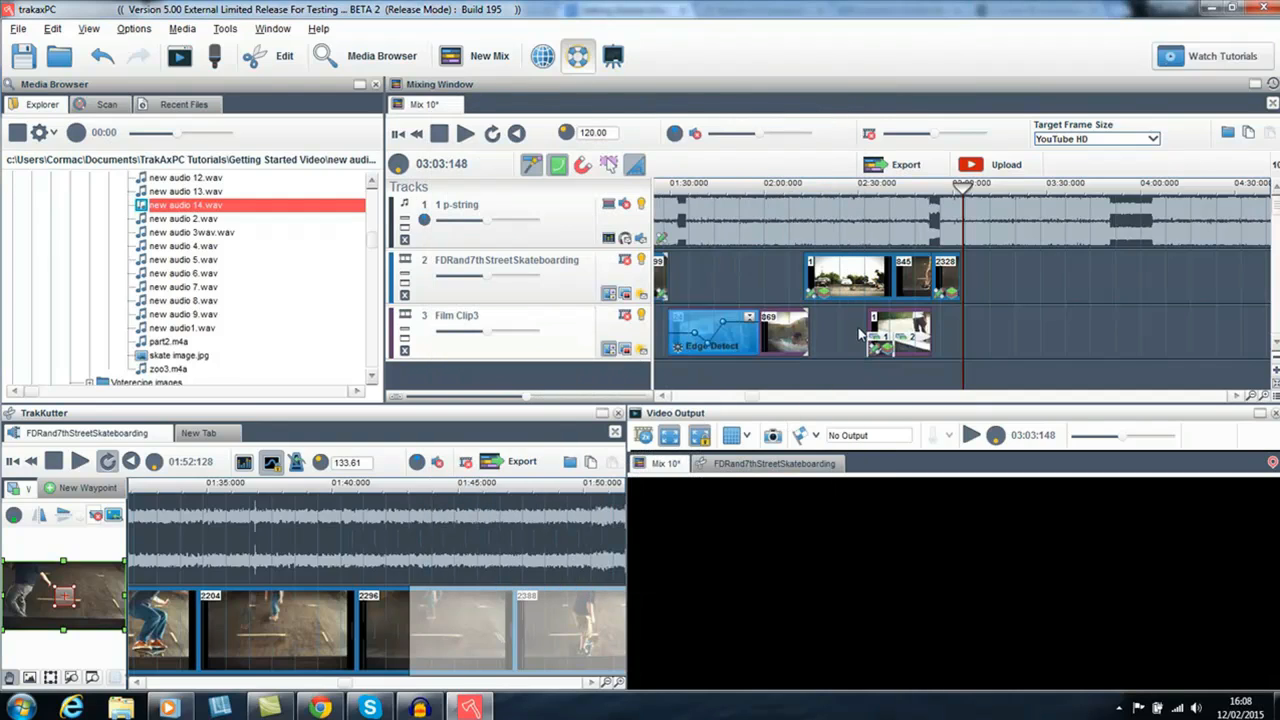